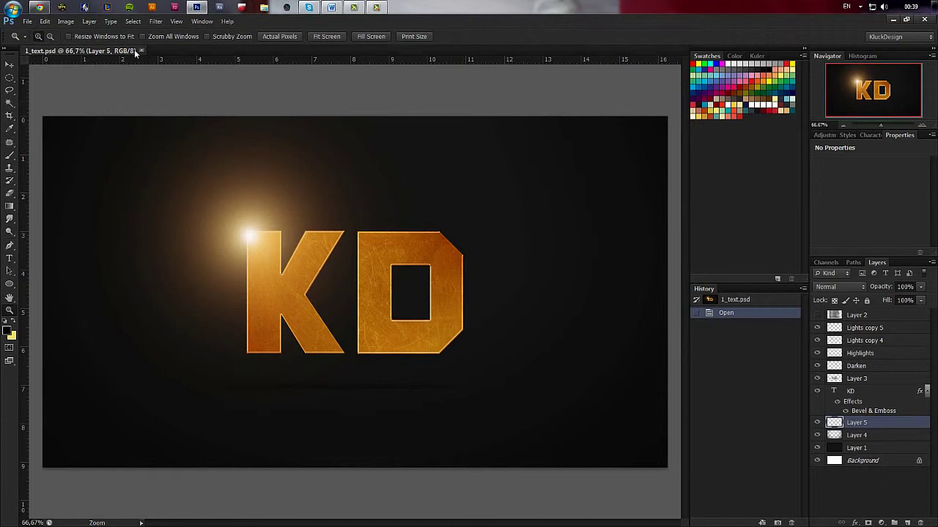
Step: Create a new 1920 x 1080 pixel document at 300 pixels/inch in RGB Color, 8 bit, with a white background
click(30, 23)
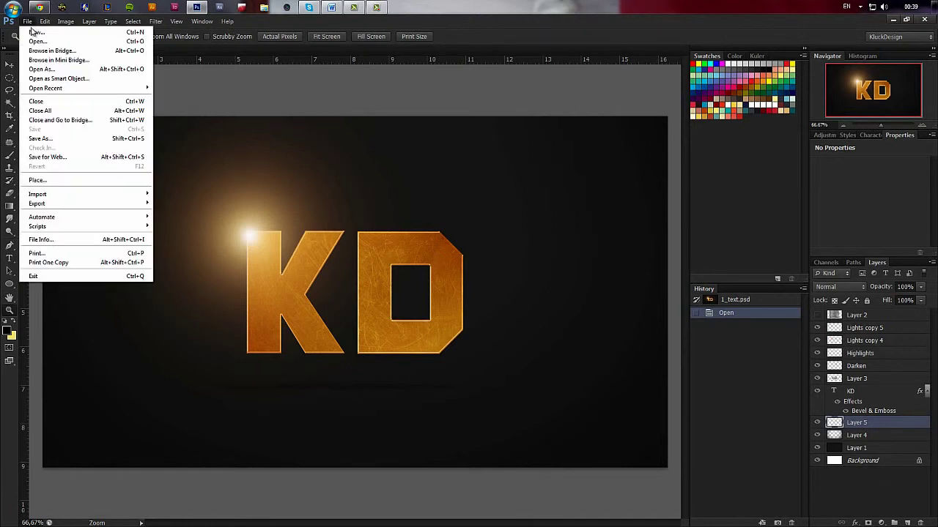
click(38, 33)
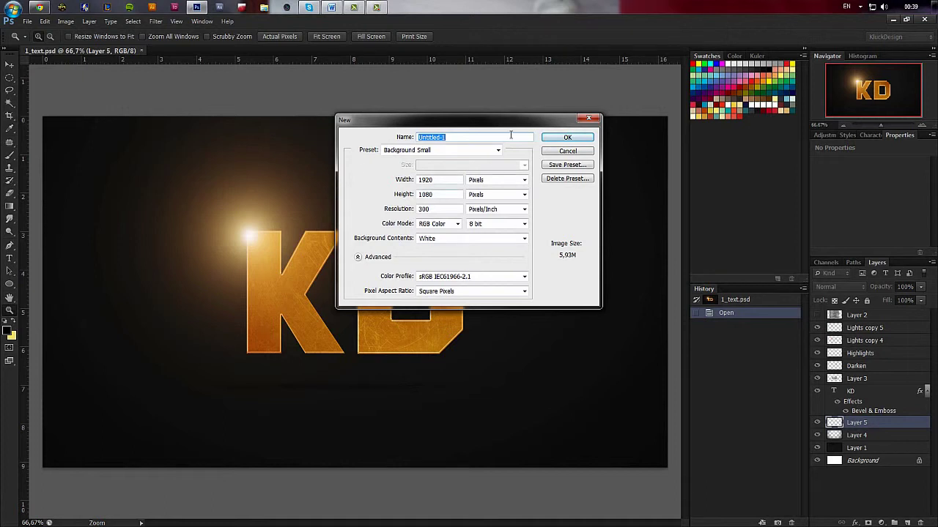
double_click(446, 179)
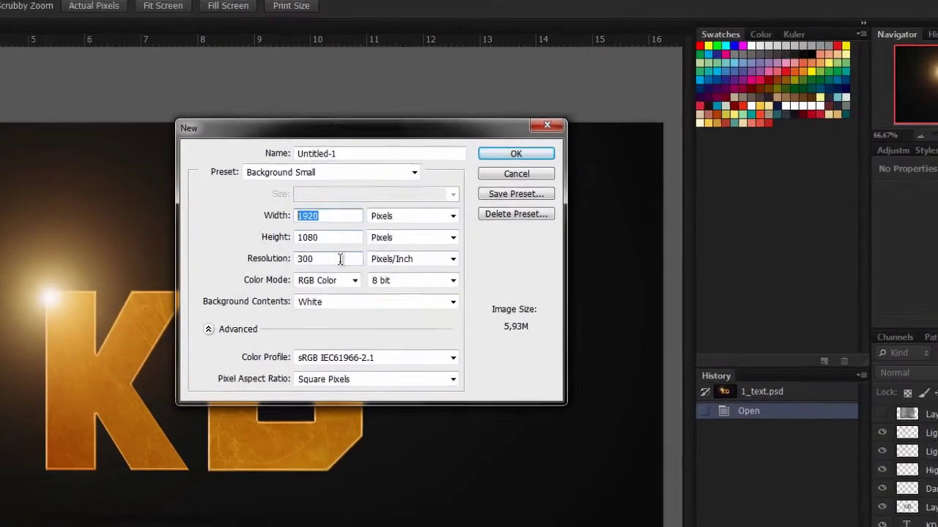
double_click(340, 260)
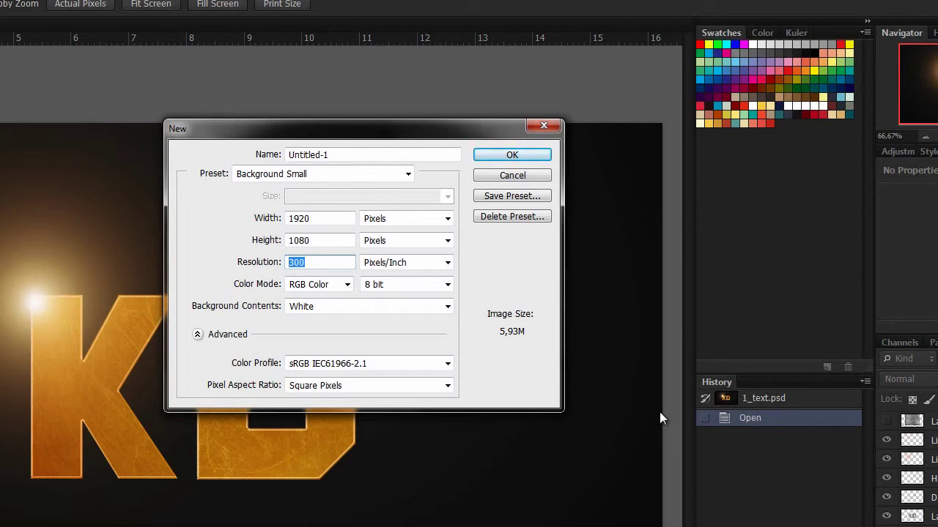
key(Return)
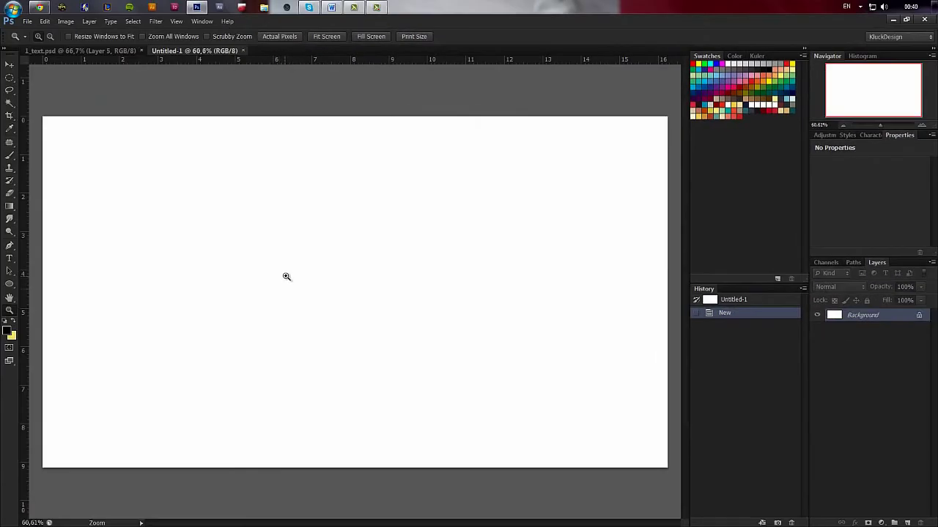
Step: Switch the workspace from KluckDesign to Essentials
scroll(286, 277, down, 2)
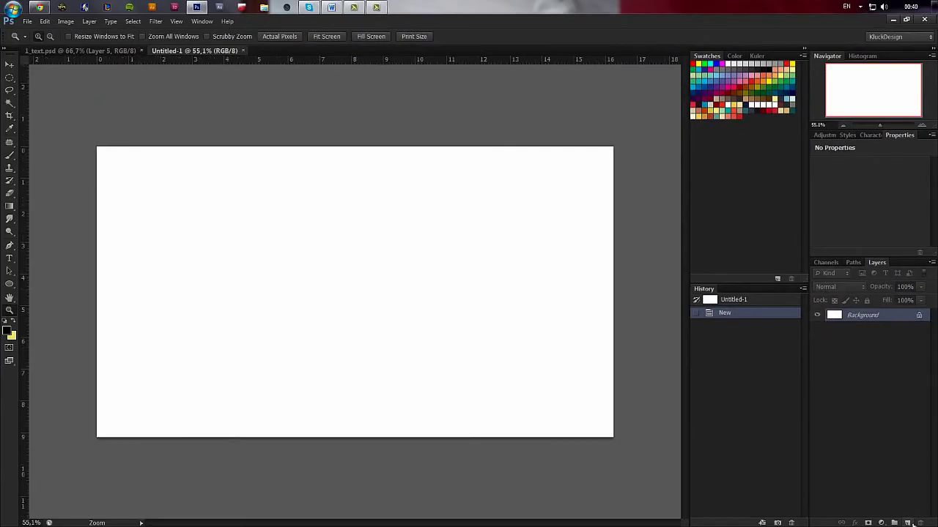
click(919, 37)
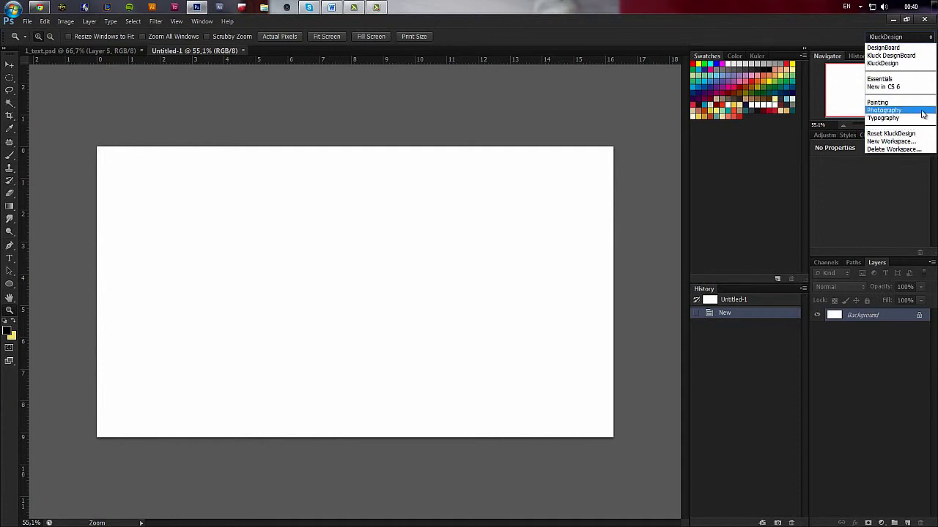
click(896, 38)
click(897, 39)
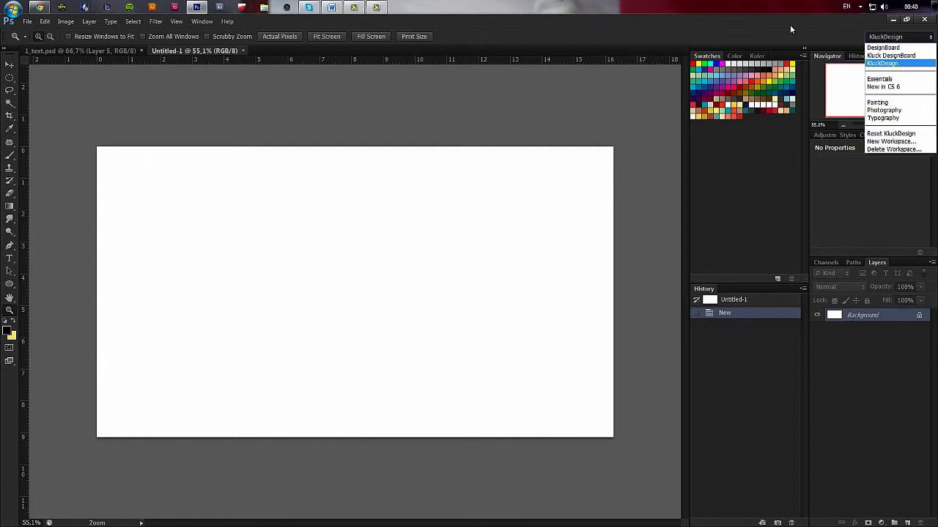
click(895, 79)
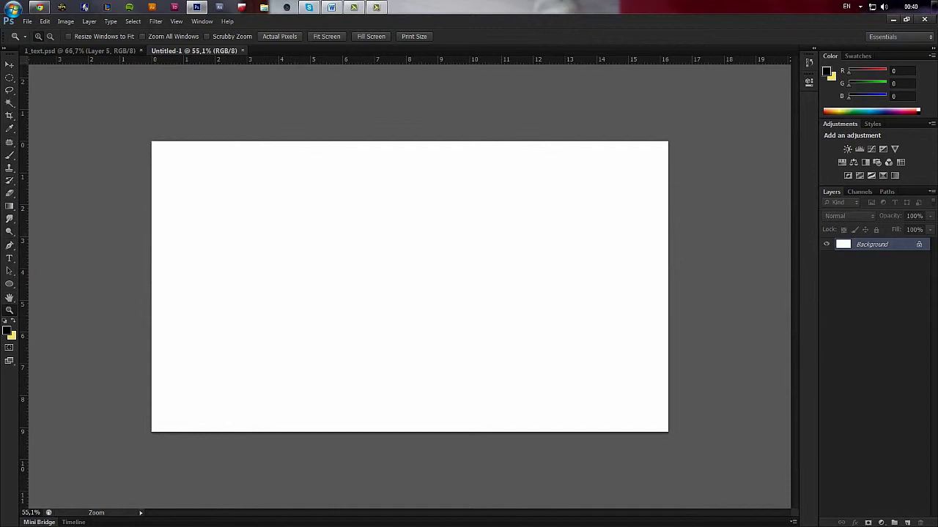
Step: Add a new layer above the Background and set the foreground color to the near-black 0e0e0e
click(908, 522)
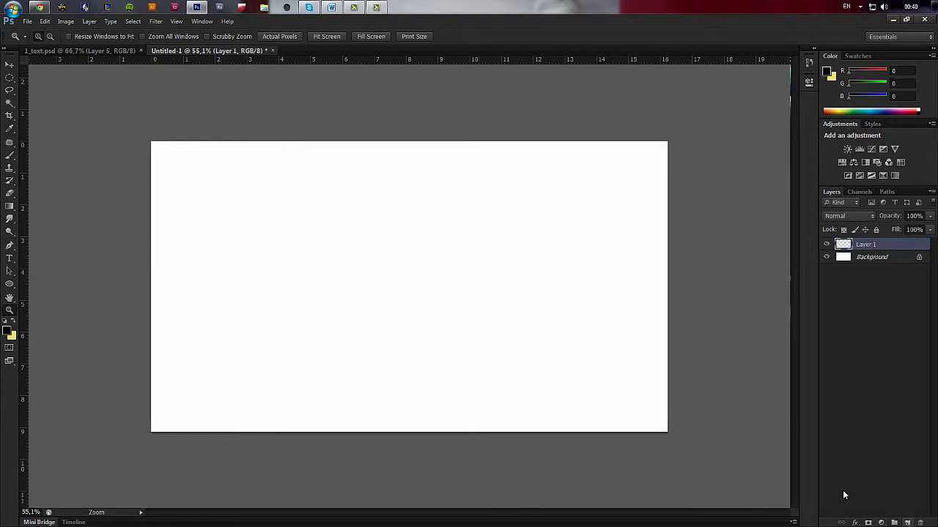
click(9, 334)
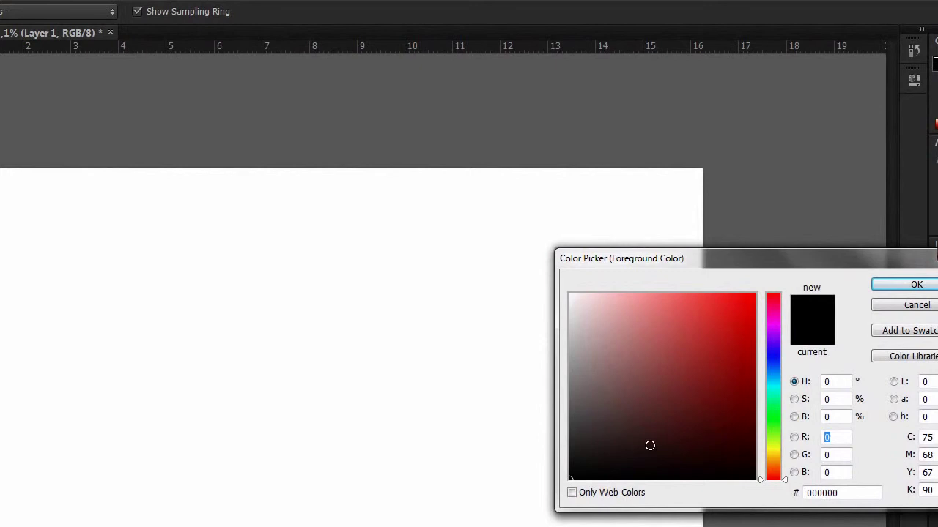
drag(609, 328, 548, 334)
drag(522, 457, 544, 469)
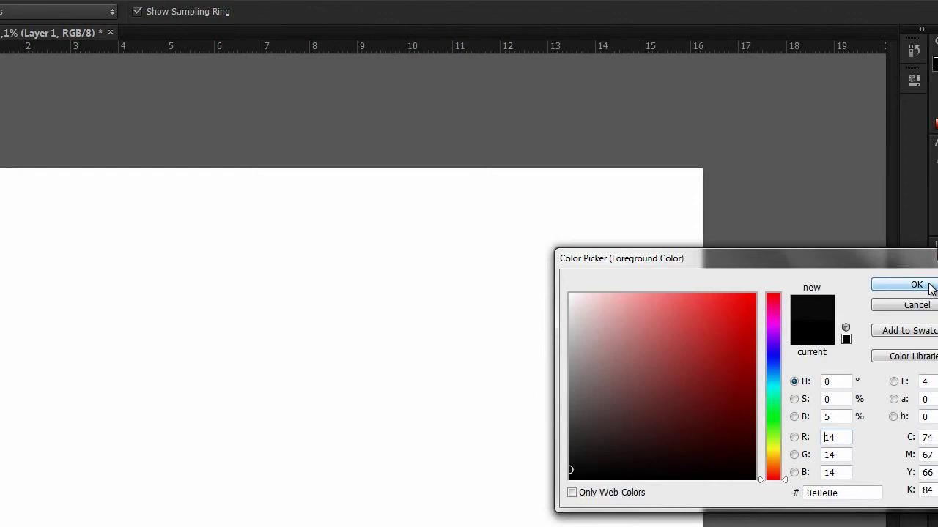
click(929, 286)
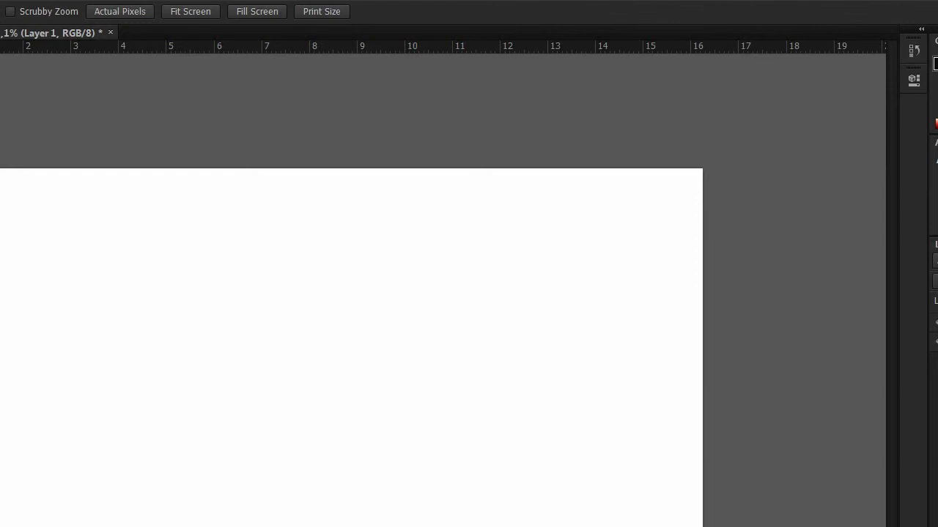
Step: Rename the new layer BackgroundColor and fill it with the foreground color in Normal mode at 100% opacity
key(Return)
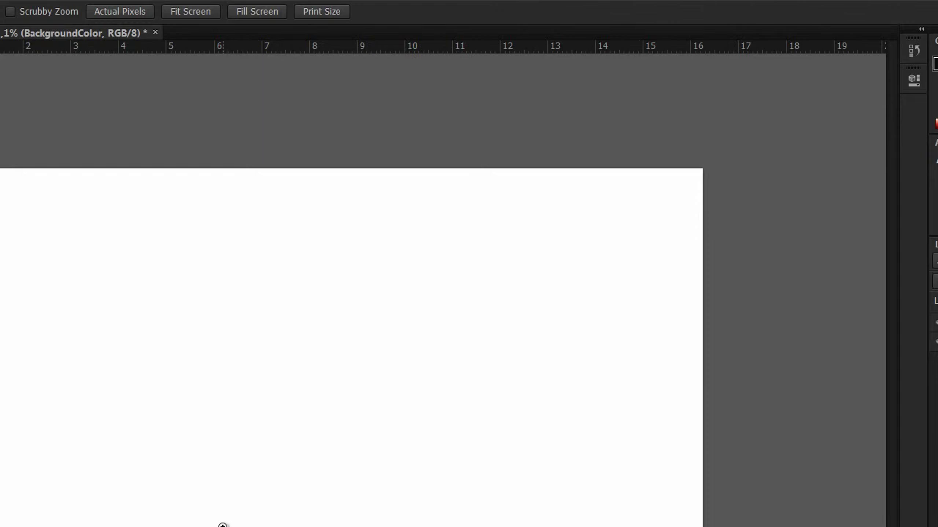
key(shift+F5)
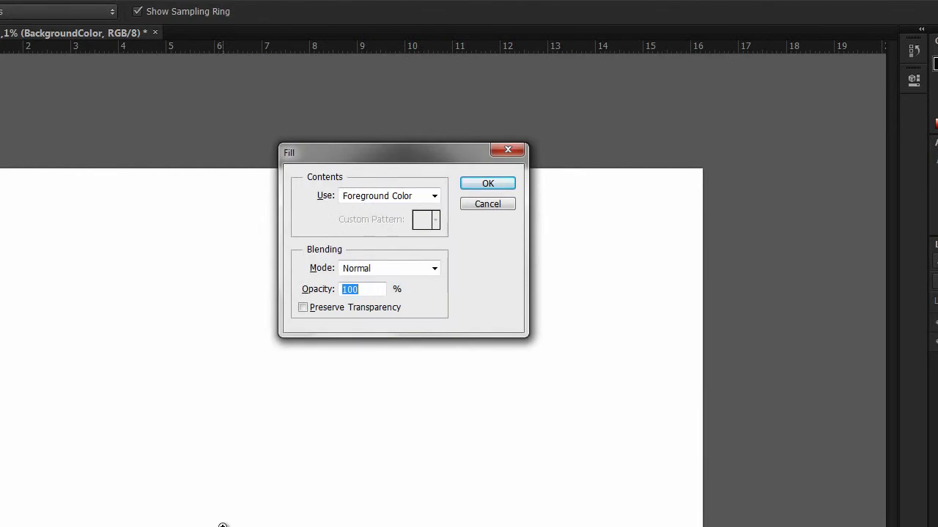
click(397, 196)
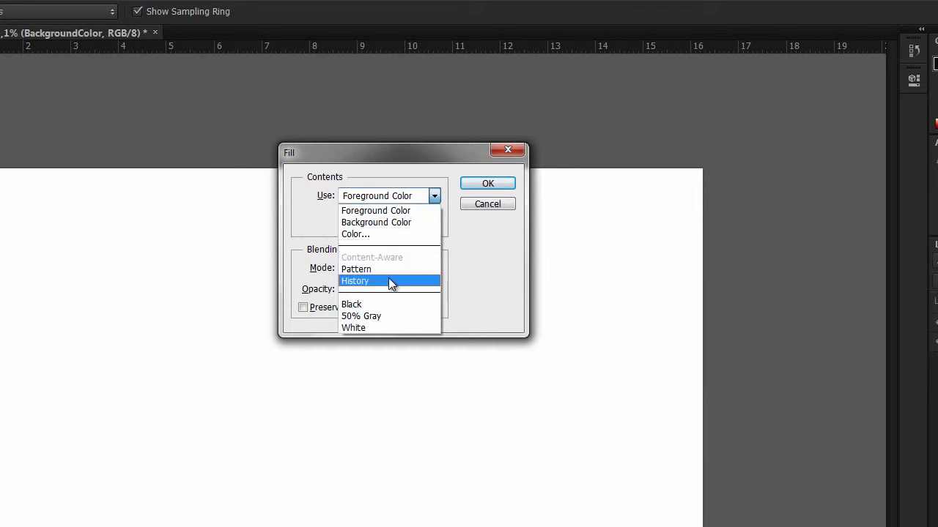
click(406, 213)
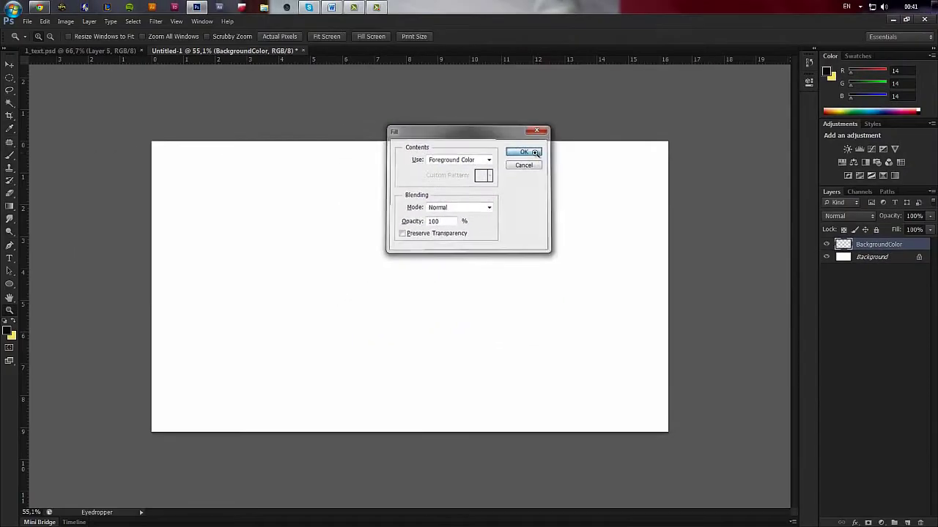
click(524, 163)
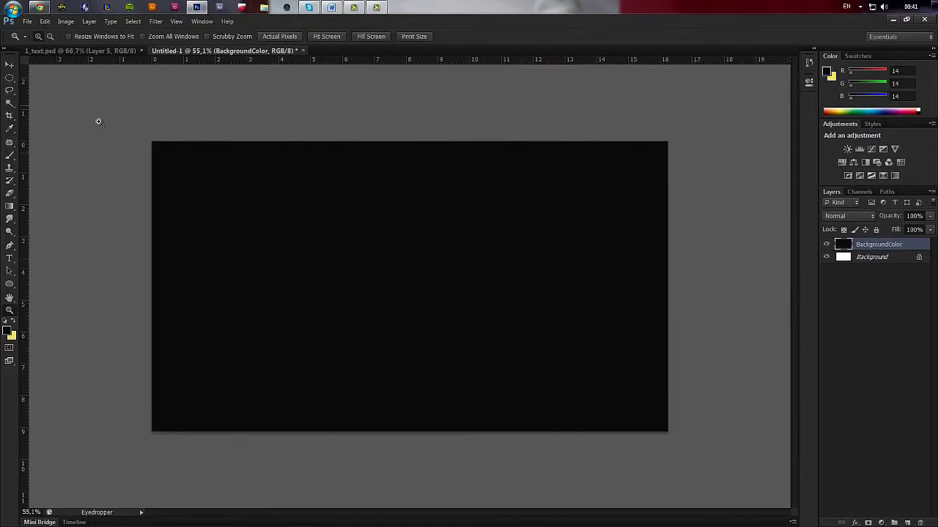
Step: Start a horizontal text line in the upper-left part of the canvas and set its text color to orange fc9a00
drag(725, 418, 617, 406)
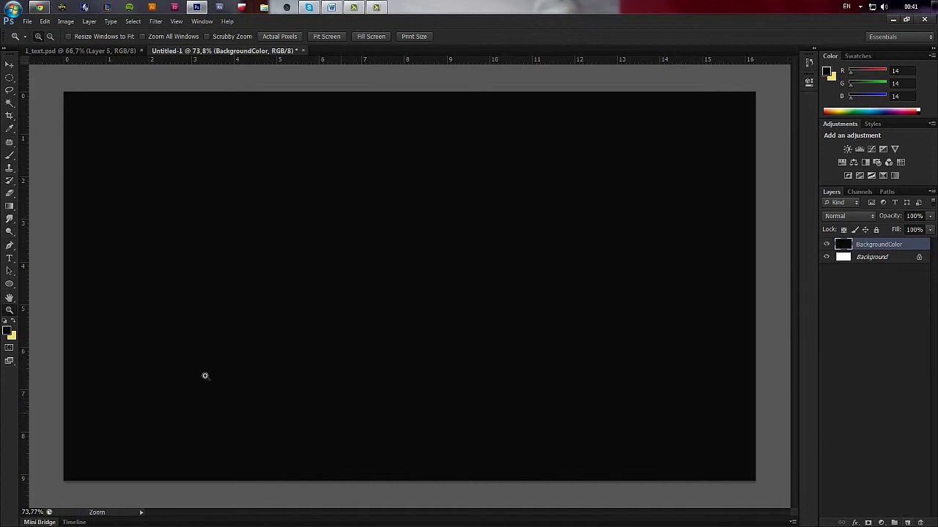
click(11, 259)
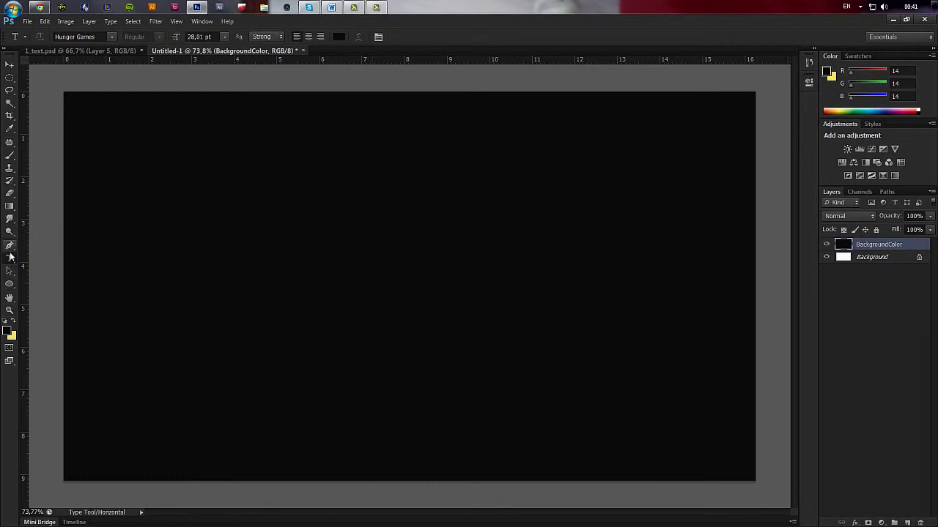
click(267, 234)
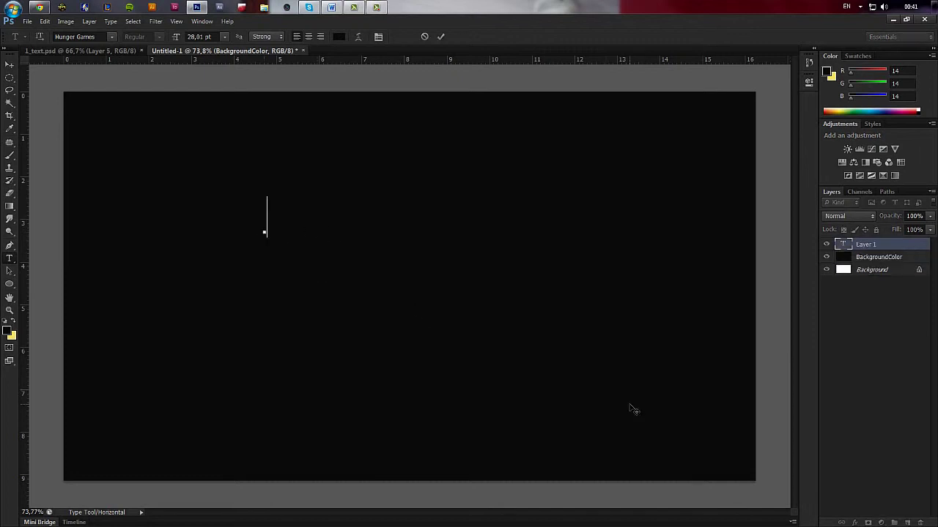
click(339, 37)
drag(719, 331, 720, 338)
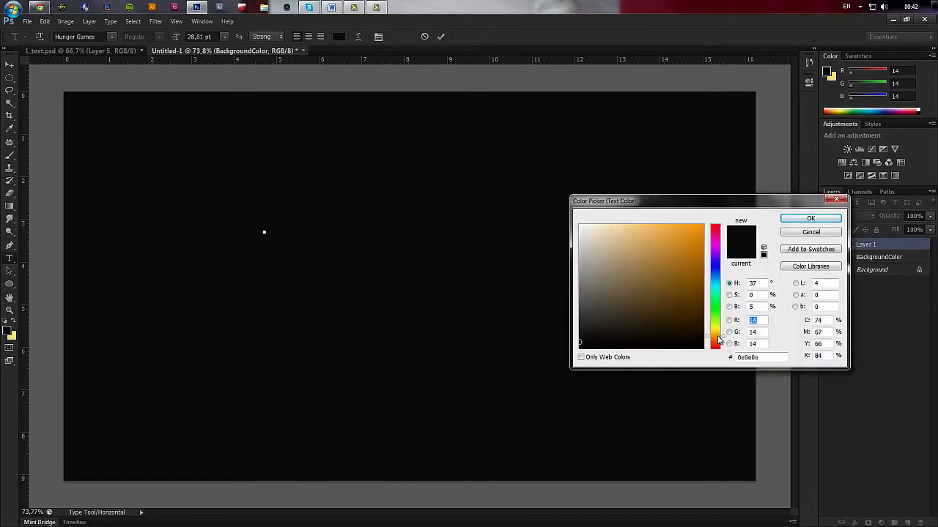
drag(685, 254, 705, 226)
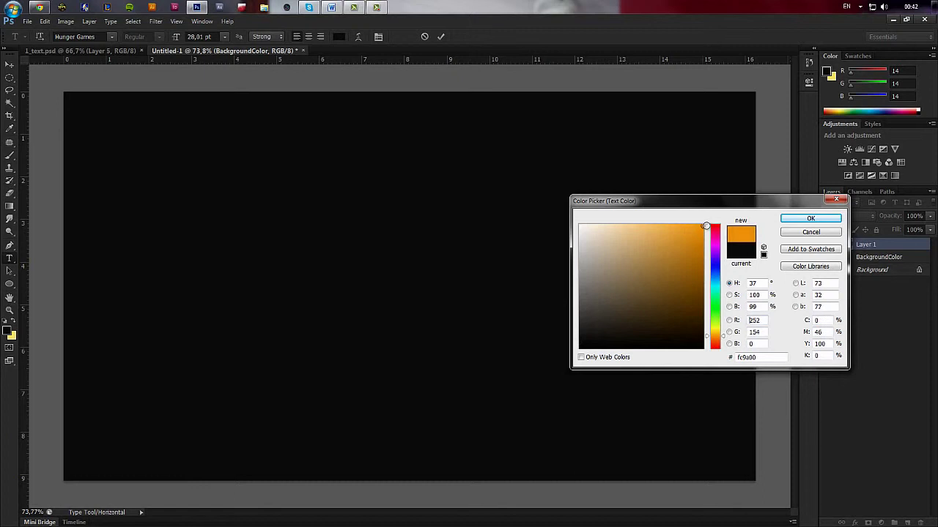
click(810, 219)
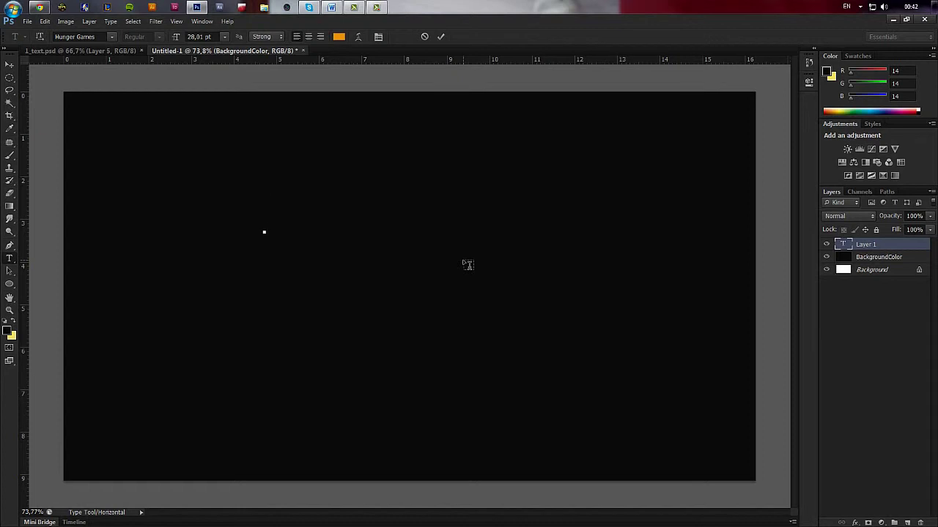
Step: Enter the text KD in Hunger Games at 28,01 pt and move it to about the middle of the canvas
text(KD)
key(ctrl+a)
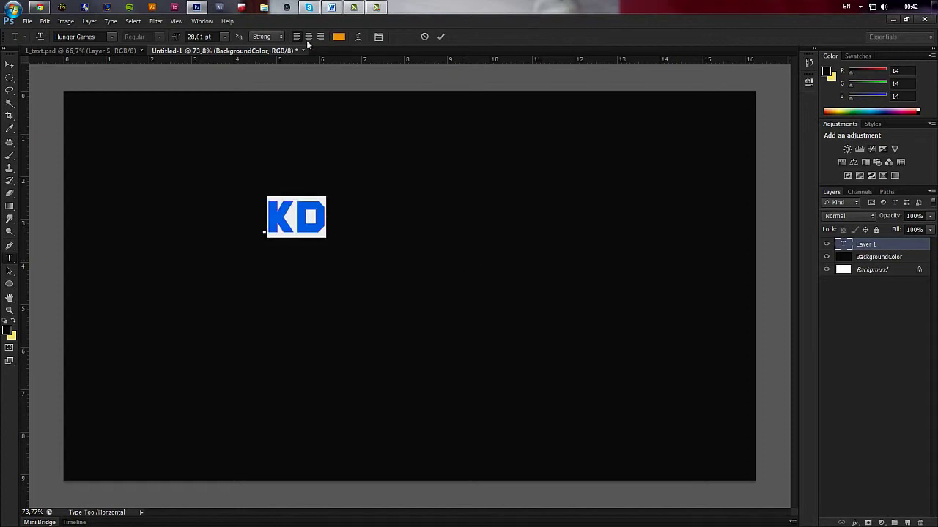
click(849, 249)
key(v)
drag(357, 247, 456, 309)
Step: Select the KD text for editing and browse the available fonts, leaving the text in Hunger Games
double_click(842, 244)
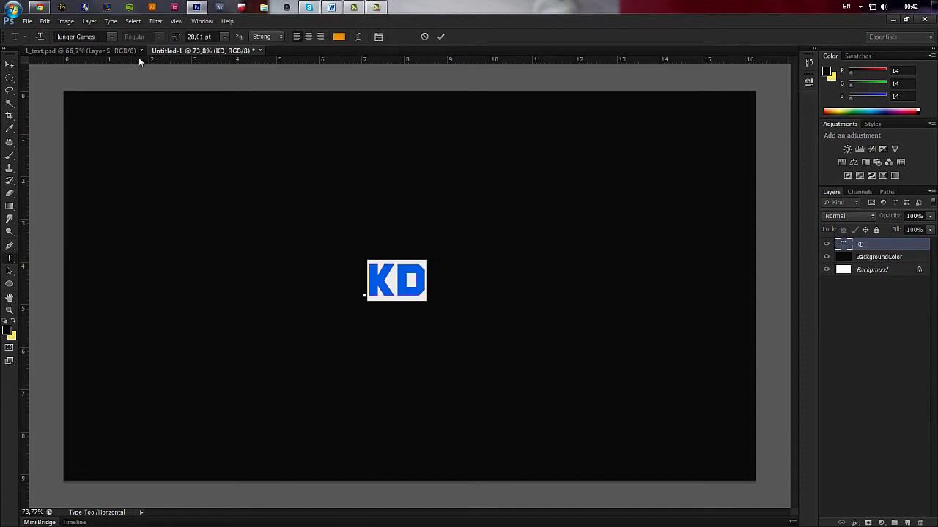
click(113, 37)
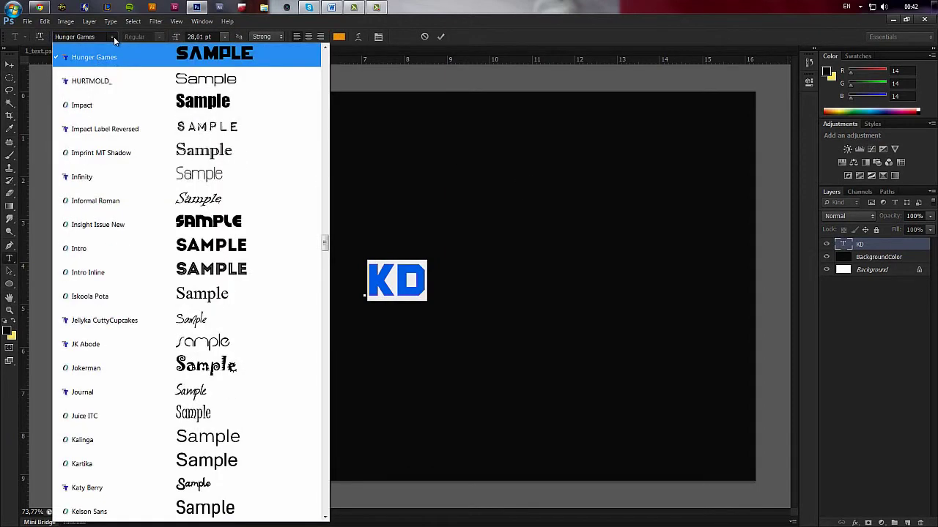
scroll(269, 245, up, 3)
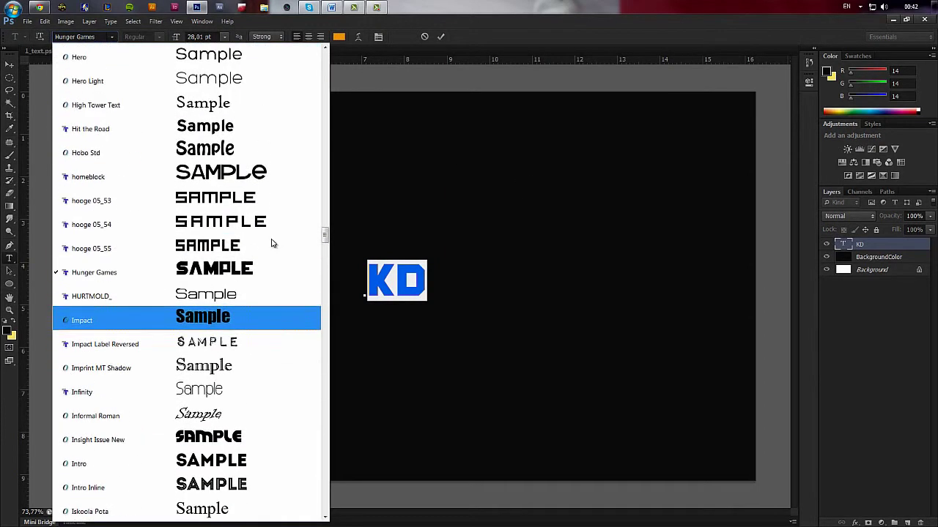
scroll(271, 234, up, 5)
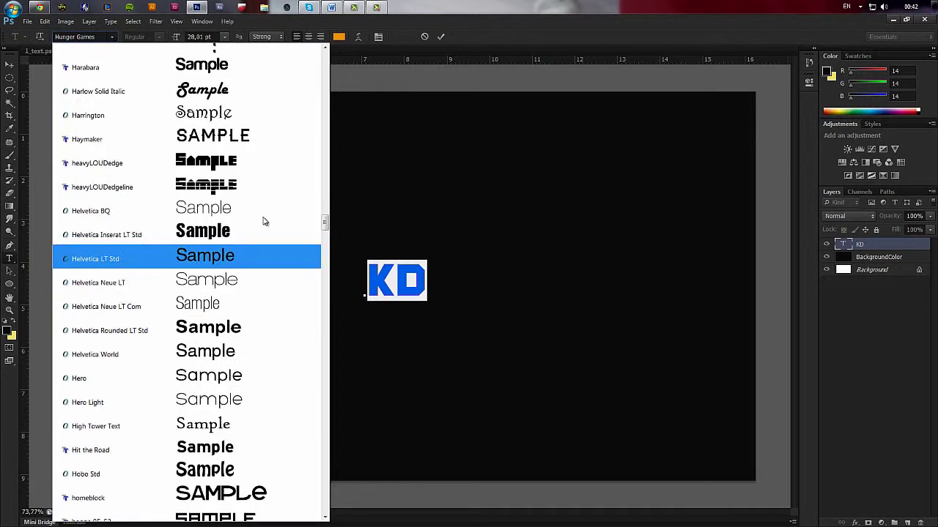
scroll(277, 232, up, 5)
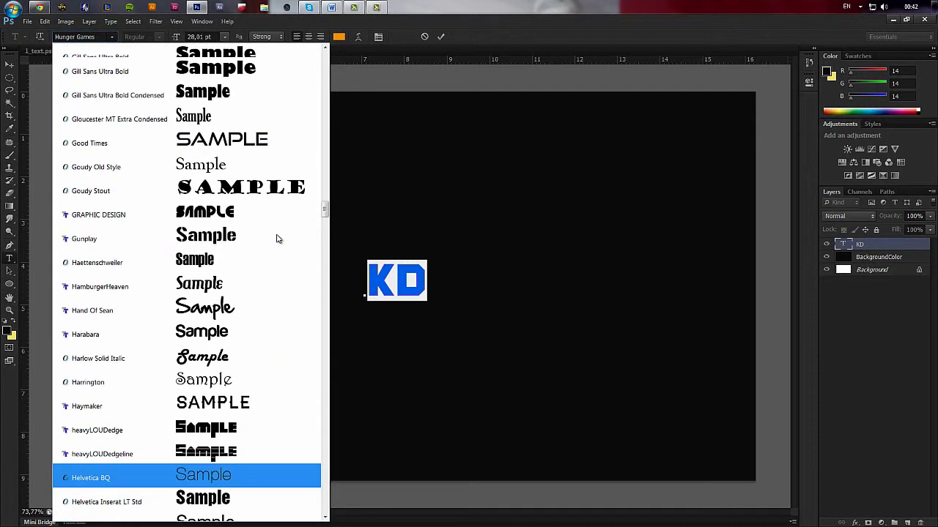
click(849, 249)
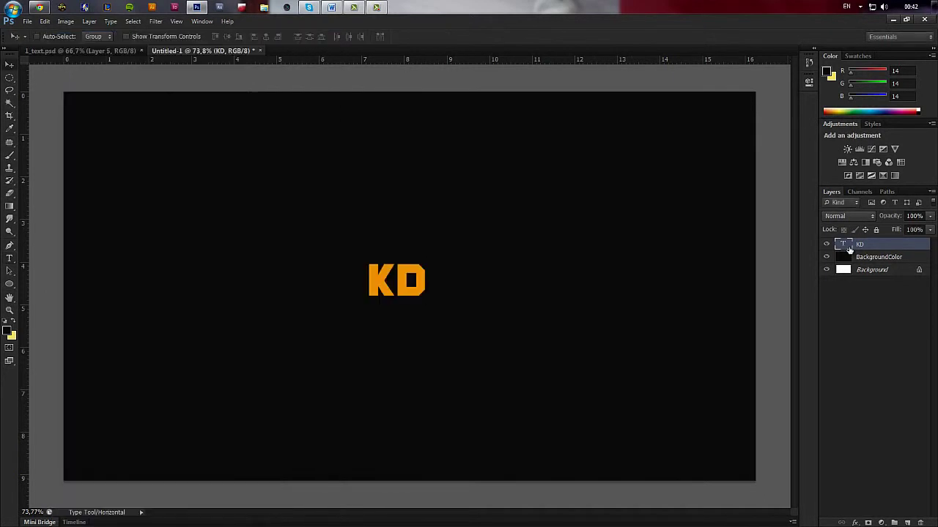
double_click(849, 250)
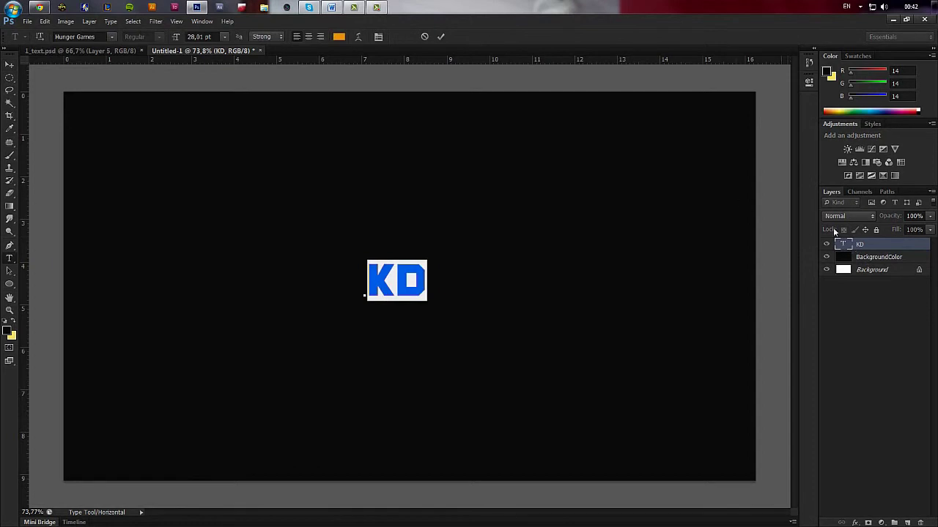
click(846, 246)
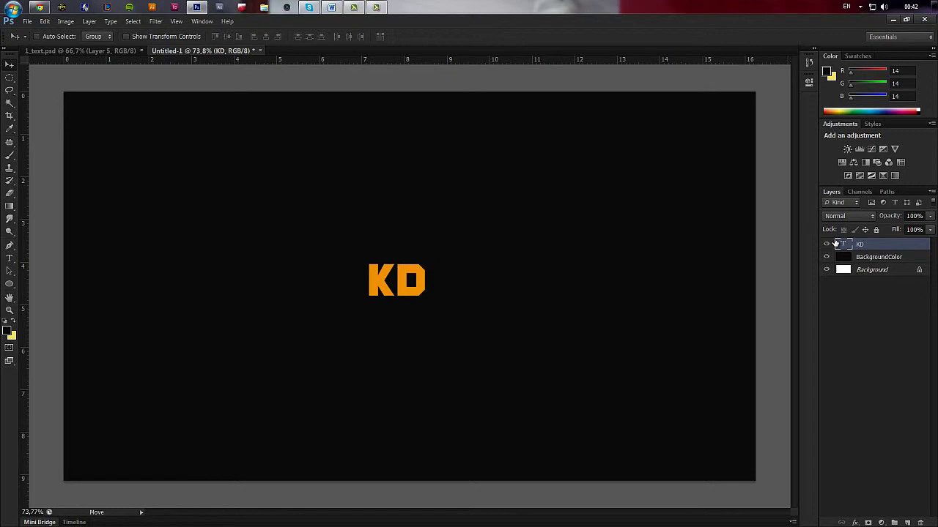
Step: Enlarge the KD text proportionally about its center to about 520% and apply the transformation
key(ctrl+t)
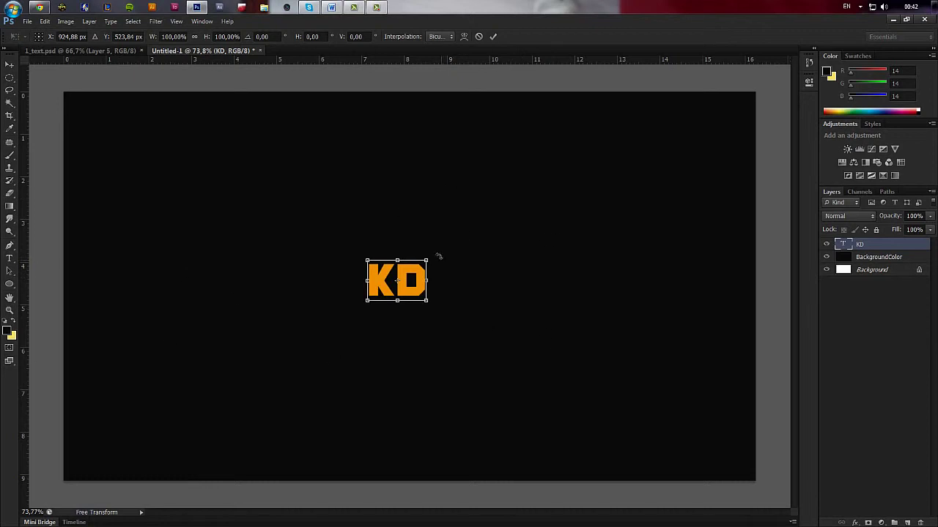
drag(479, 290, 462, 327)
drag(397, 300, 395, 282)
key(ctrl+z)
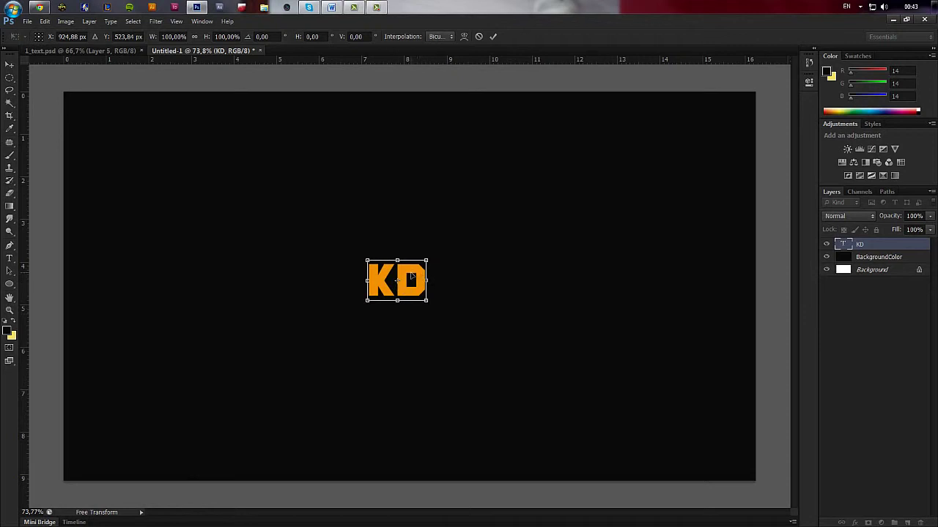
drag(427, 261, 551, 174)
key(ctrl+z)
drag(428, 262, 586, 187)
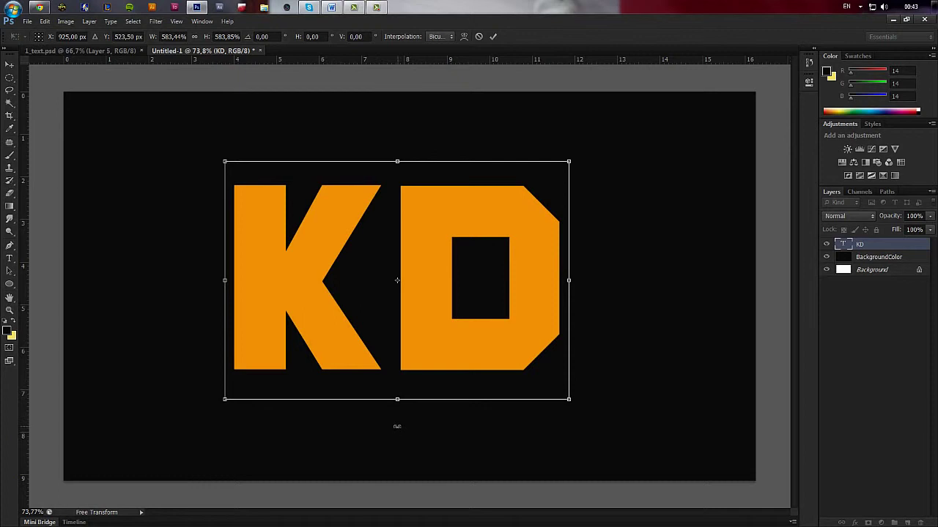
key(ctrl+z)
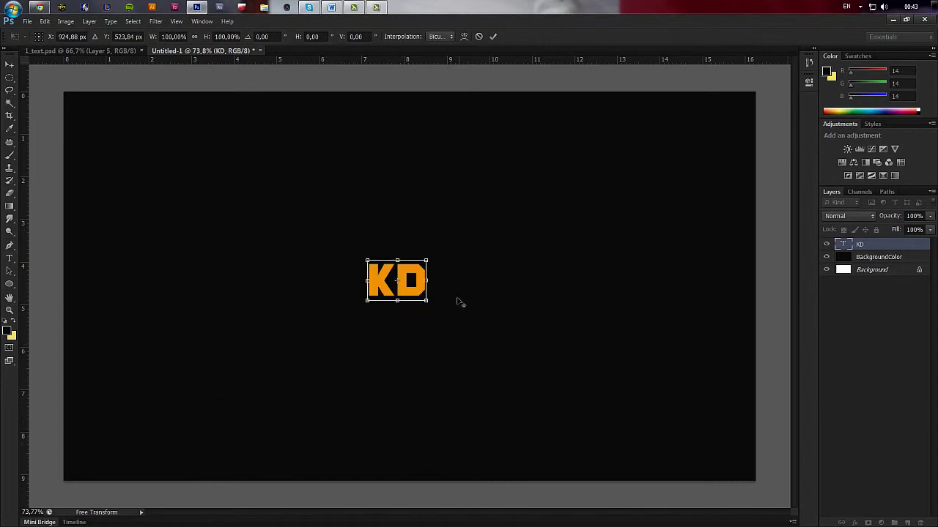
drag(435, 252, 559, 181)
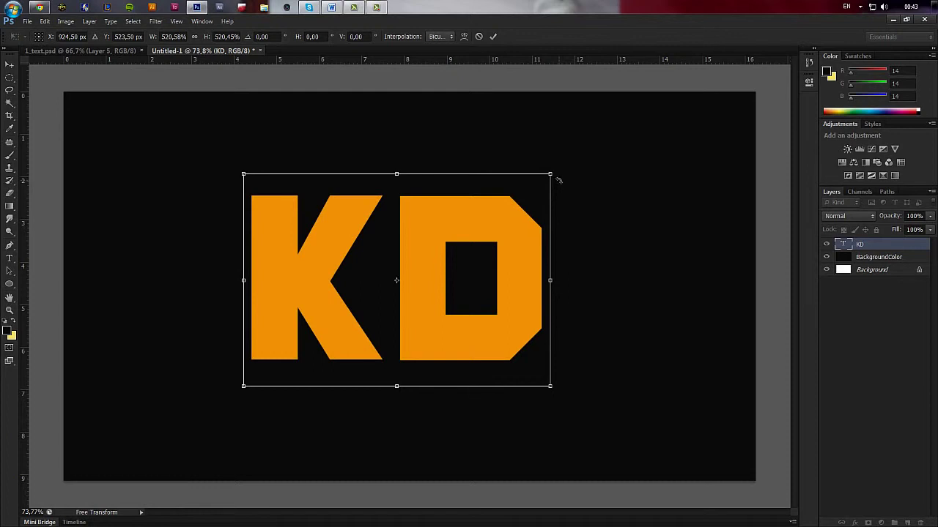
key(Return)
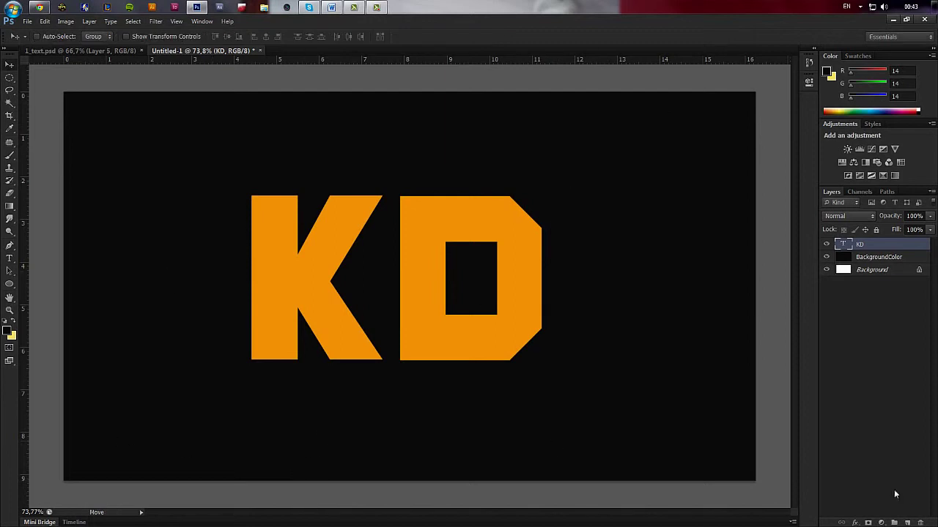
Step: Add a Bevel & Emboss effect with the Inner Bevel style to the KD text layer
click(854, 522)
click(851, 340)
right_click(878, 245)
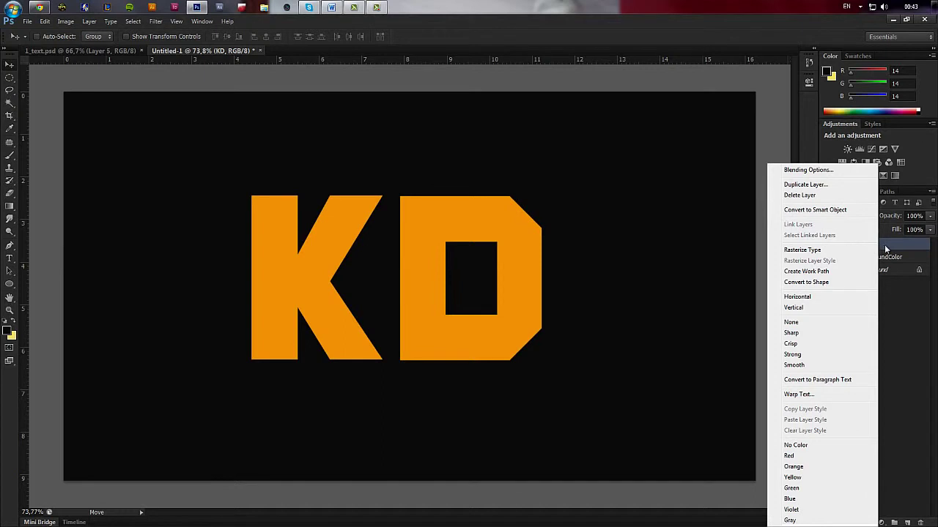
click(824, 170)
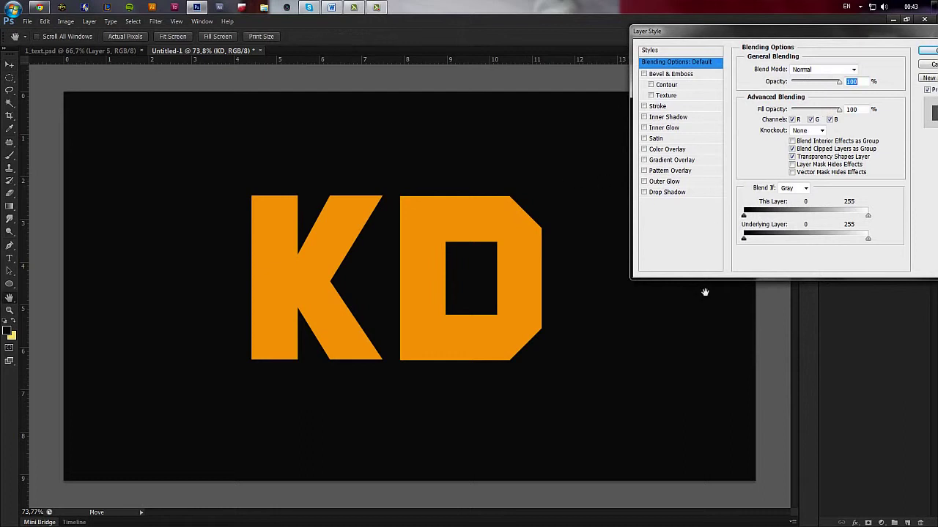
click(675, 76)
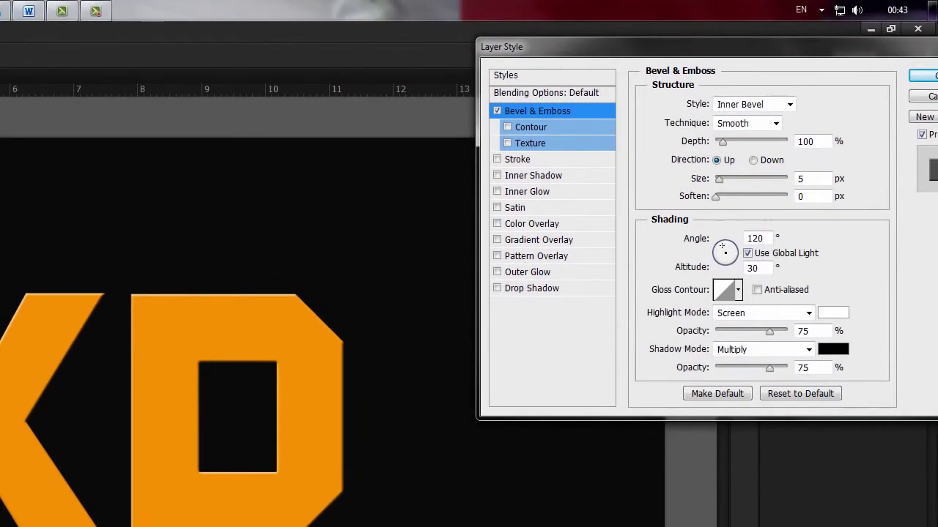
key(alt+shift)
key(alt+shift)
Step: Set the bevel's gloss contour to the double-peak shape and its shadow opacity to 11%, and apply the layer style
click(739, 290)
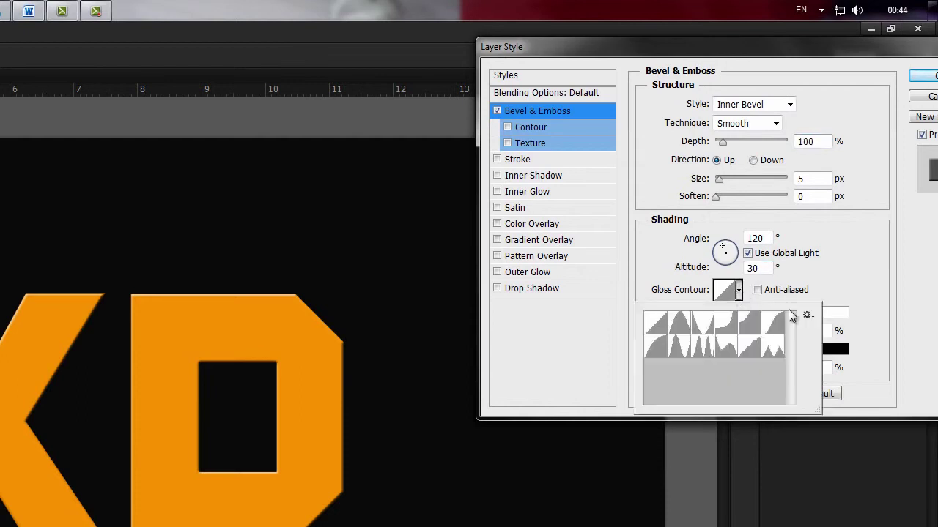
click(706, 354)
click(888, 300)
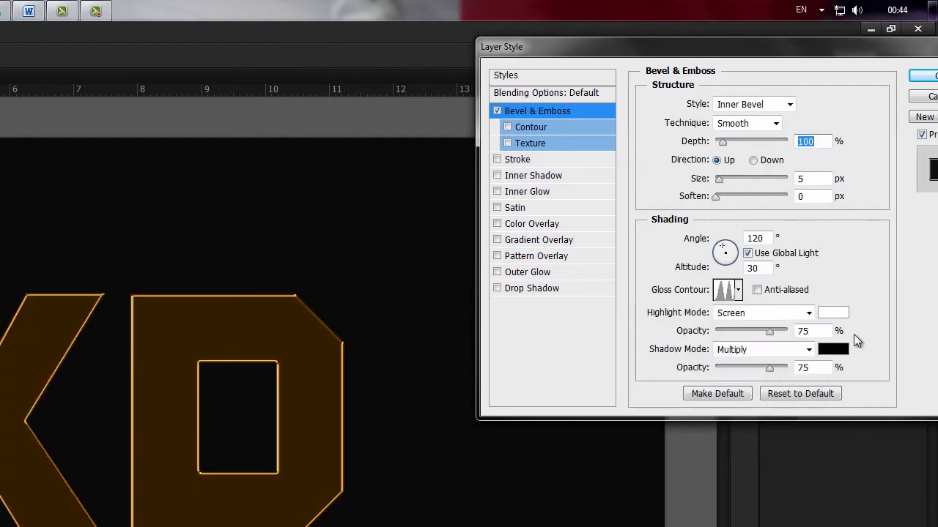
drag(757, 369, 728, 372)
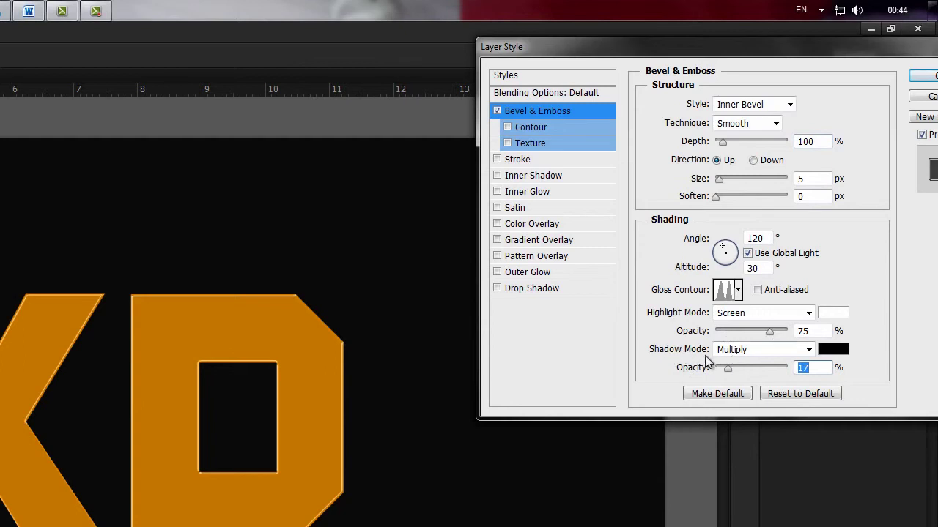
drag(721, 369, 724, 369)
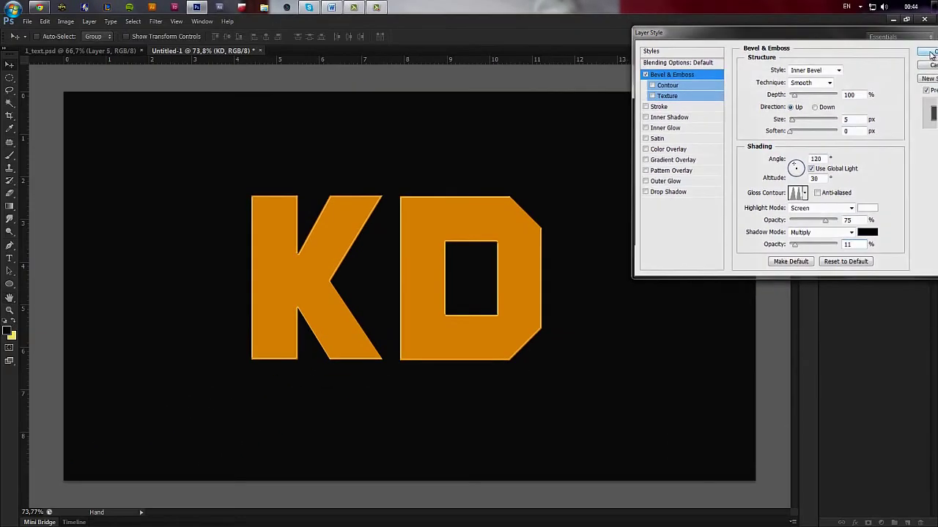
click(922, 97)
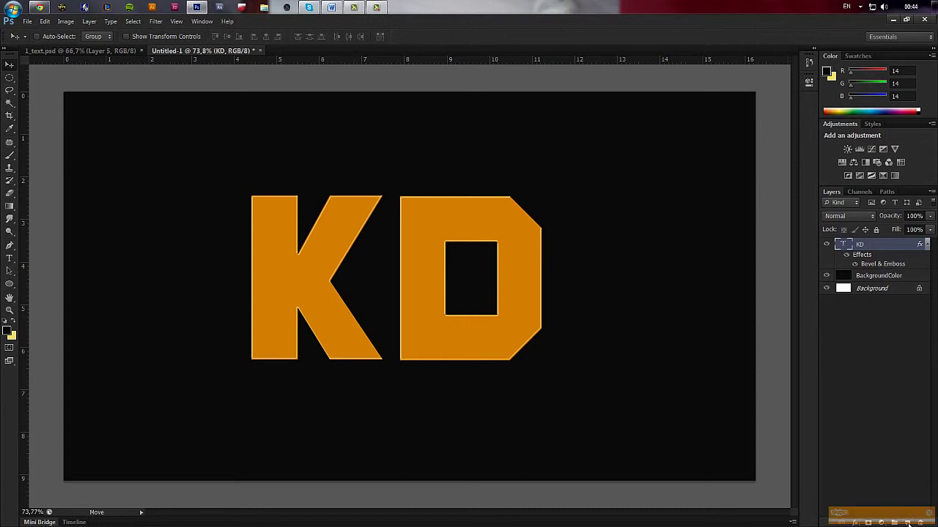
Step: Create a new layer above KD, clip it to the text and activate the Brush tool
click(928, 496)
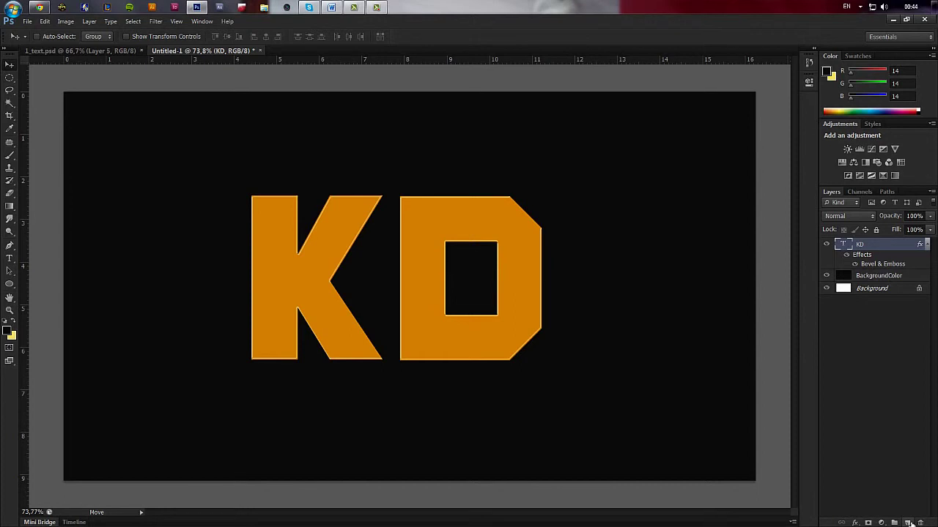
click(907, 523)
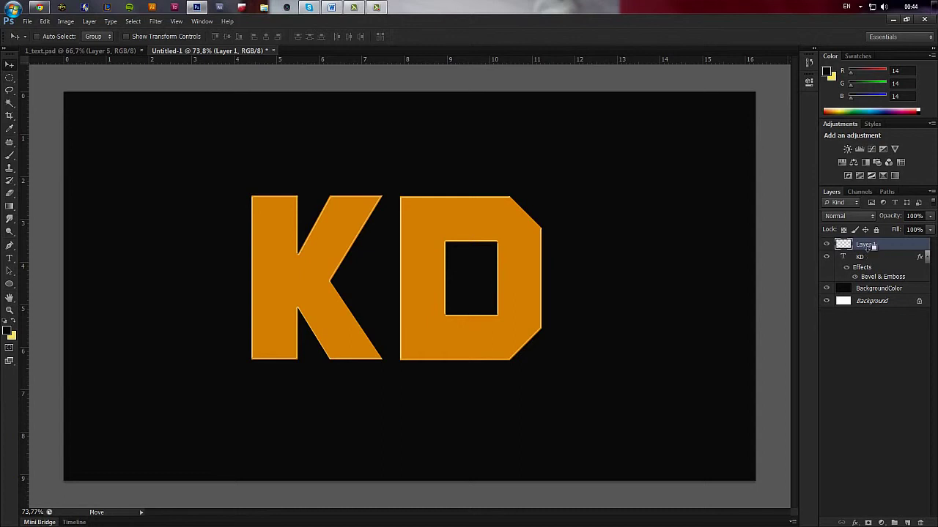
key(alt)
drag(869, 256, 877, 247)
mouse_move(880, 258)
mouse_down()
mouse_move(889, 247)
mouse_move(867, 256)
mouse_up()
alt+click(899, 249)
key(b)
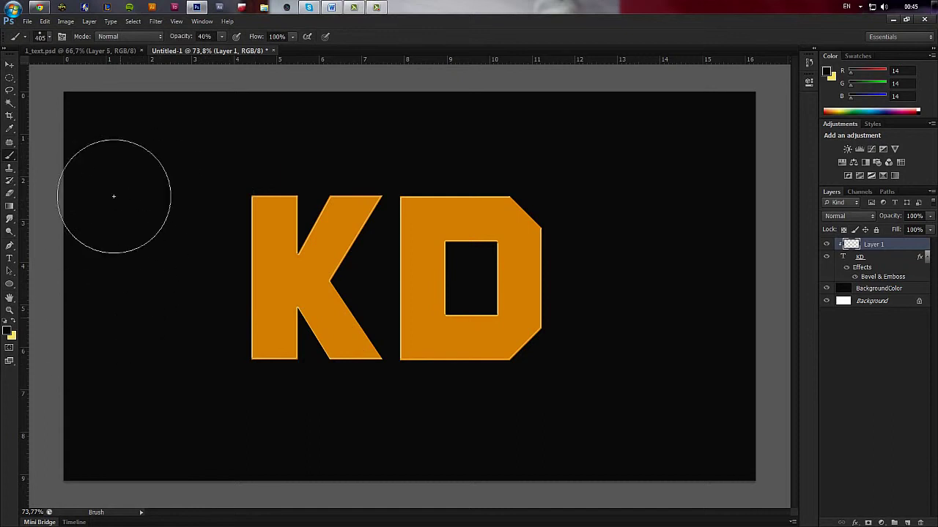
Step: Try soft dark brush strokes over the K and D, undo them and delete the clipped layer
mouse_move(157, 376)
mouse_down()
mouse_move(324, 486)
mouse_move(199, 459)
mouse_up()
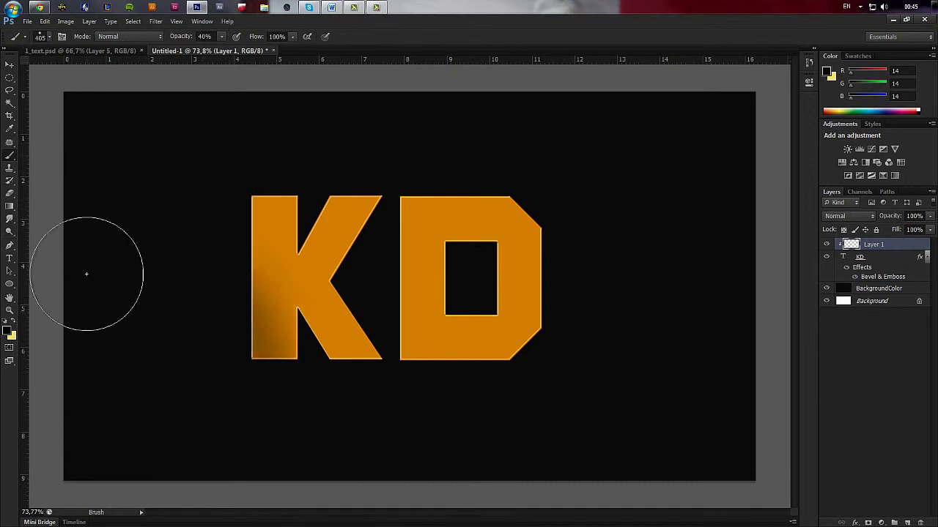
key(ctrl+z)
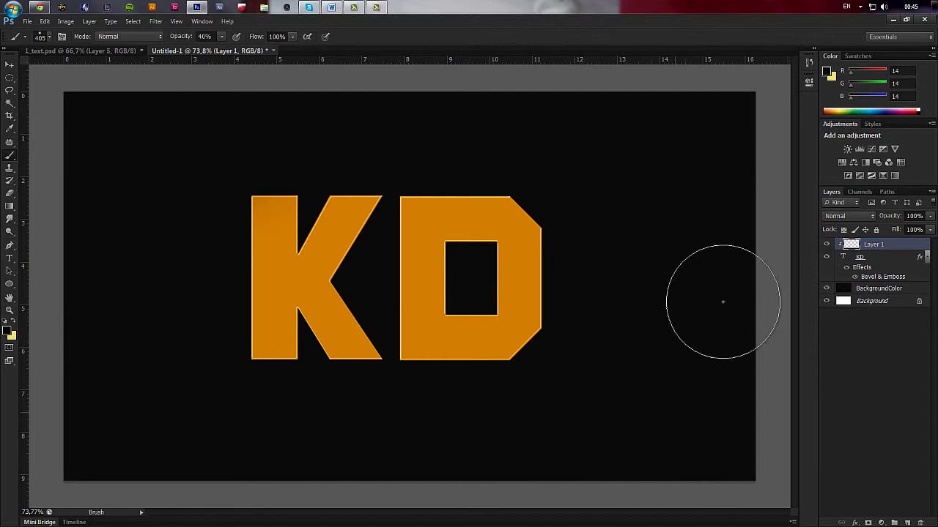
mouse_move(586, 315)
mouse_down()
mouse_move(502, 293)
mouse_move(323, 345)
mouse_move(618, 369)
mouse_up()
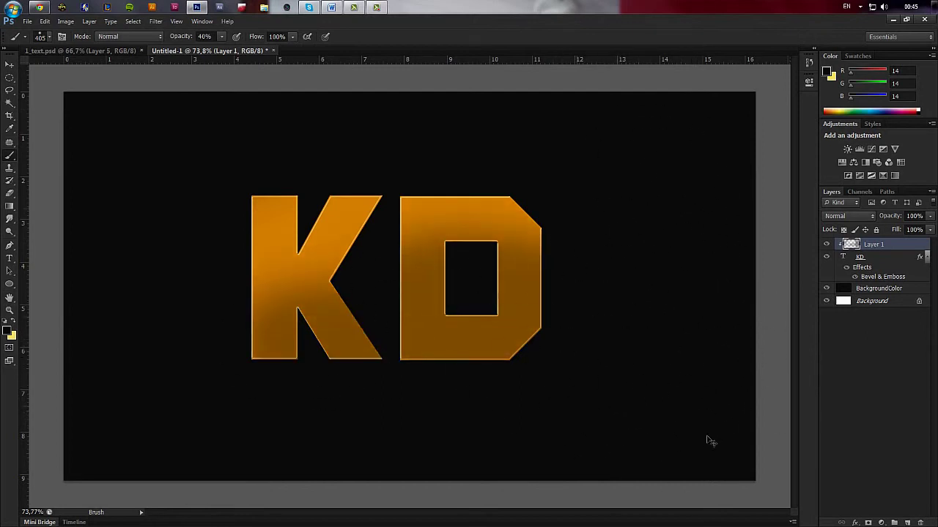
key(ctrl+z)
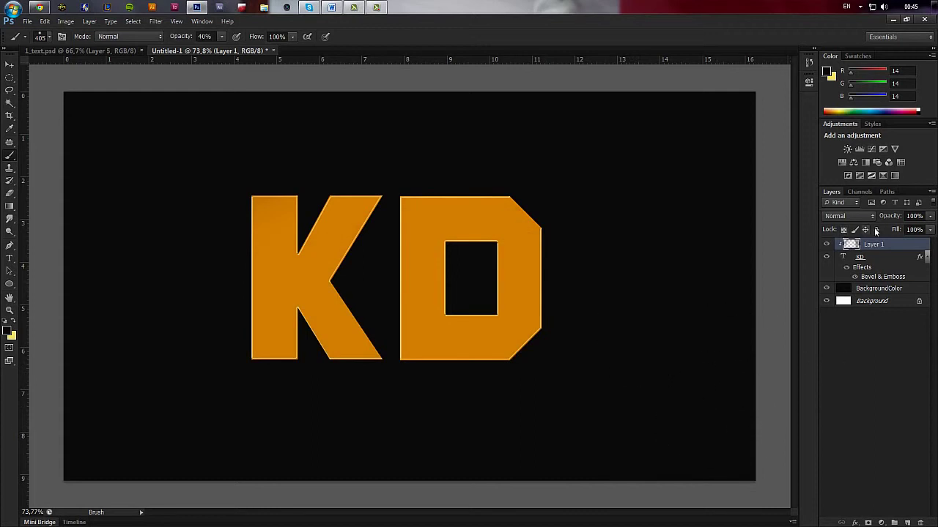
key(Delete)
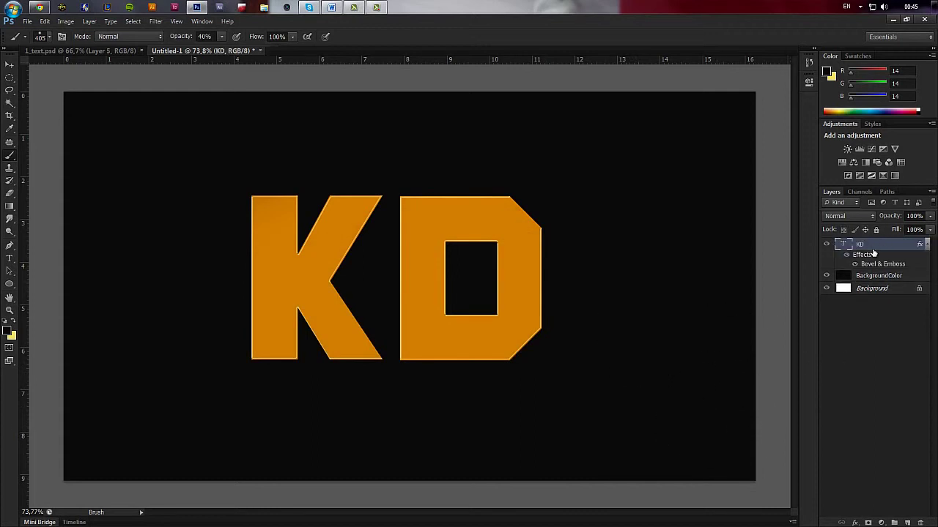
Step: Create a new layer clipped to the KD text and use a soft round 405 px brush with 0% hardness
click(908, 523)
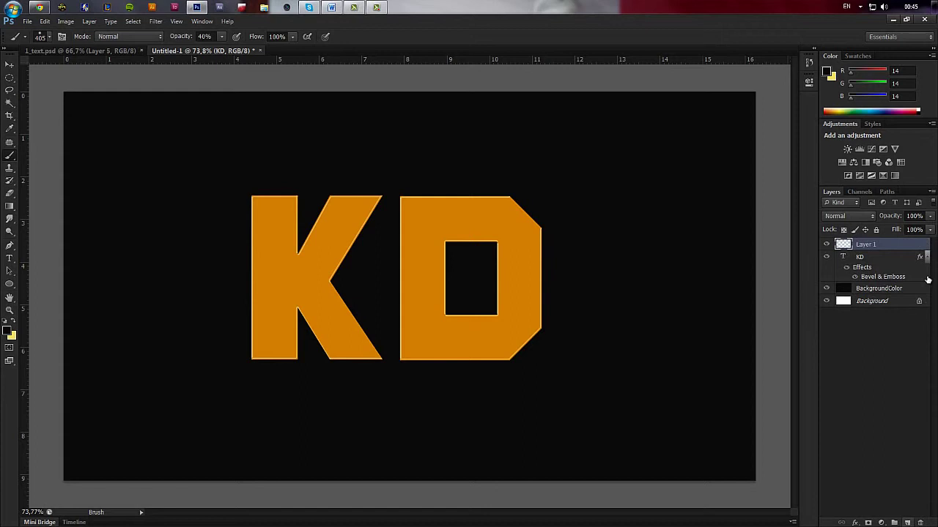
alt+click(893, 249)
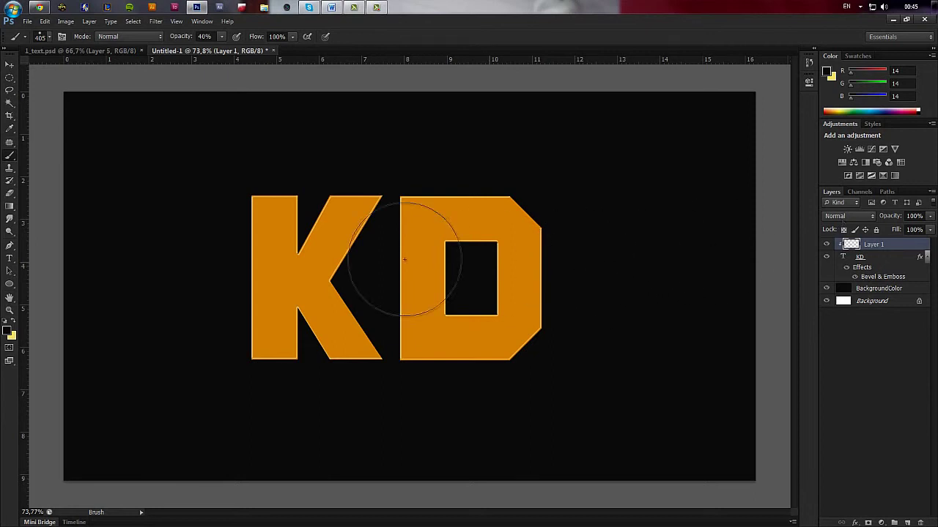
right_click(6, 158)
click(55, 154)
right_click(279, 171)
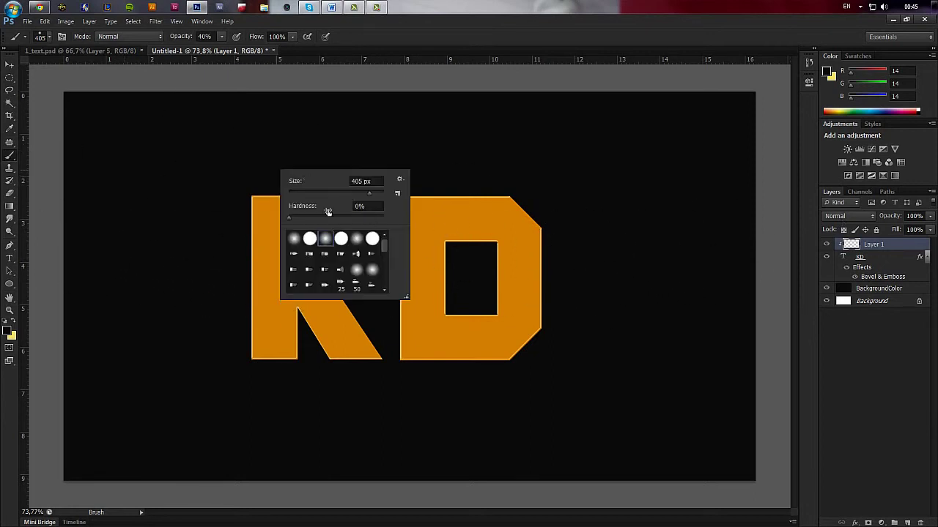
click(327, 208)
click(378, 9)
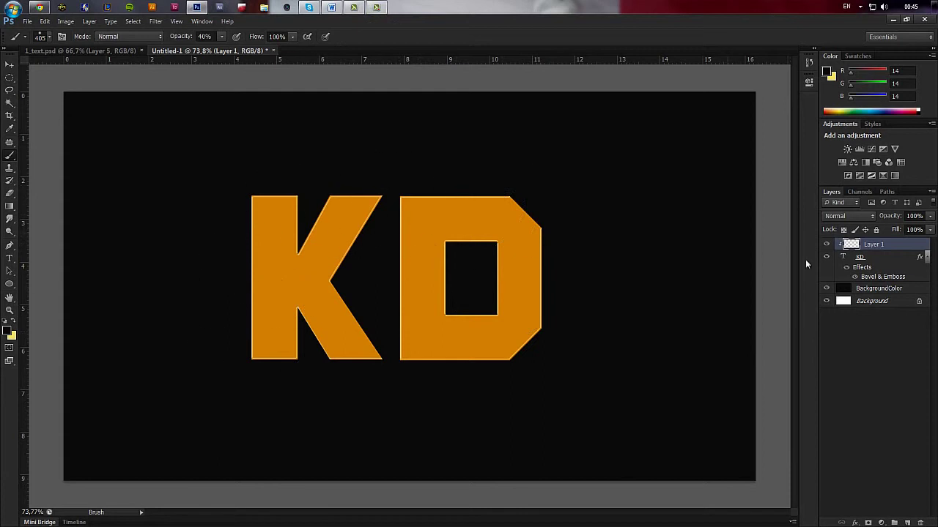
Step: Rename the clipped layer Shadows and set its blend mode to Overlay
click(860, 216)
click(860, 217)
double_click(876, 244)
text(Shadows)
key(Return)
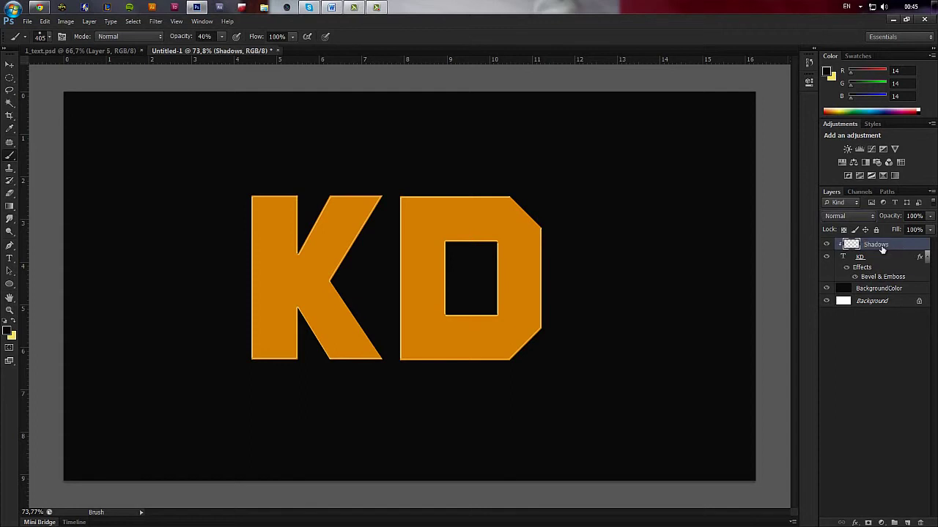
click(873, 217)
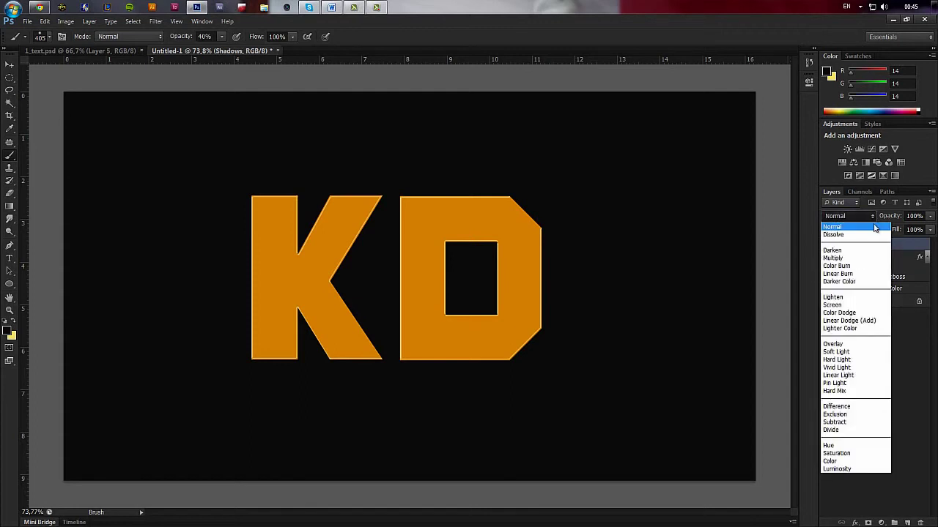
click(861, 344)
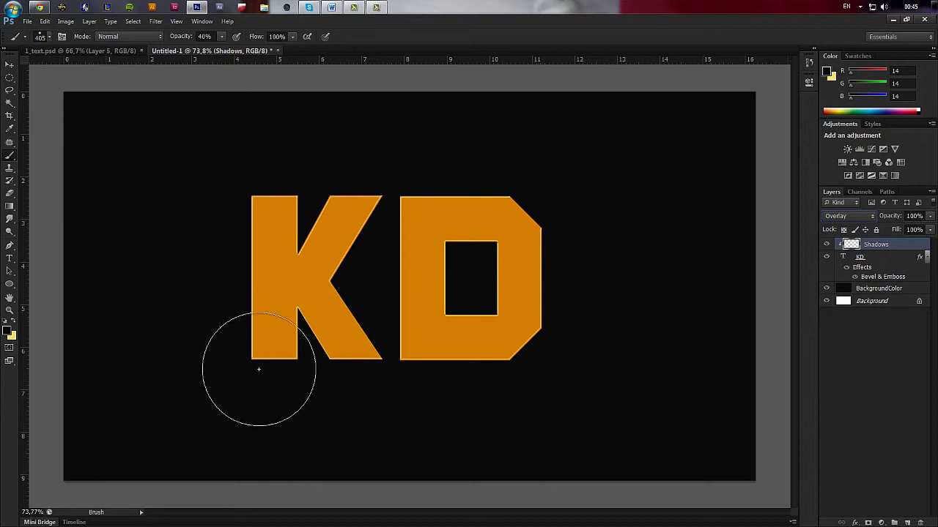
Step: Paint soft shadows in color 0e0e0e on the lower parts of the K, the D's lower-left corner and its upper-right corner
click(7, 333)
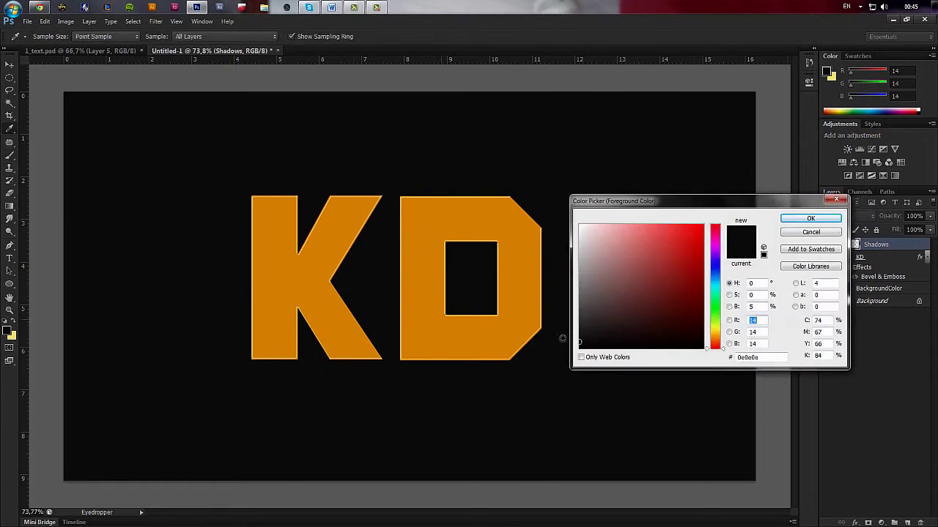
click(827, 218)
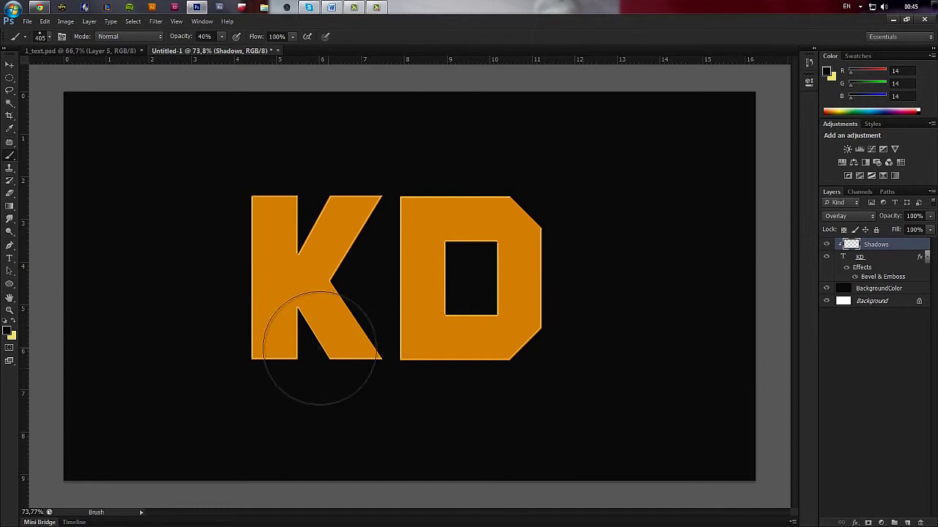
mouse_move(286, 418)
mouse_down()
mouse_move(219, 371)
mouse_move(298, 367)
mouse_move(276, 296)
mouse_up()
key(ctrl+space)
drag(185, 243, 361, 436)
alt+click(394, 301)
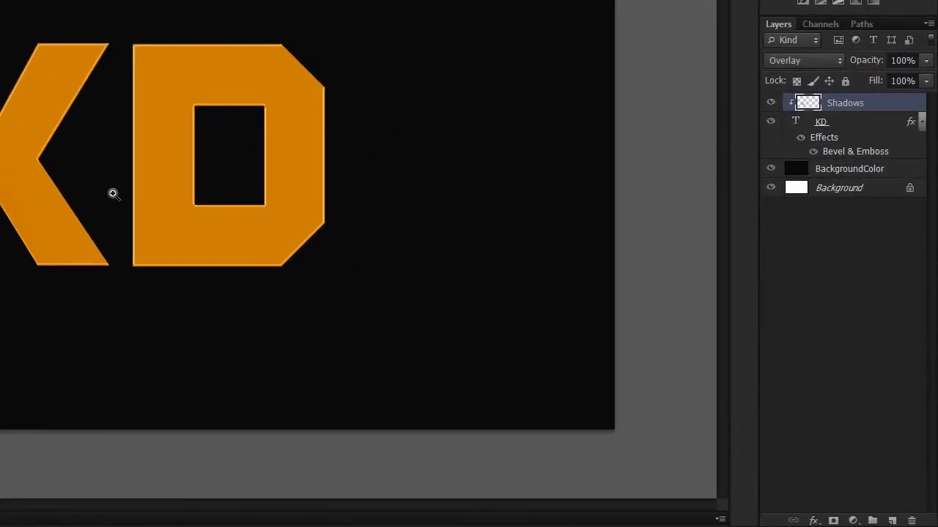
click(318, 55)
click(170, 282)
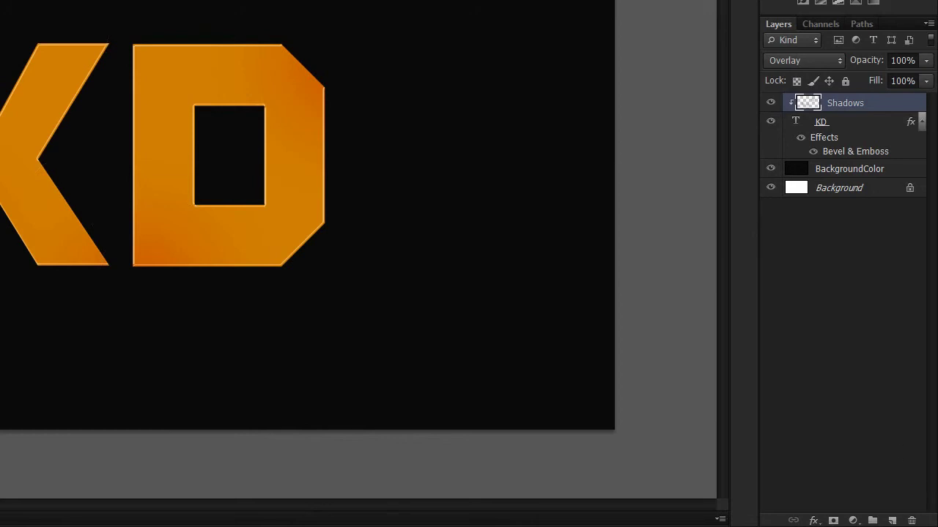
Step: Create a new layer above Shadows and clip it to the KD text as well
click(892, 521)
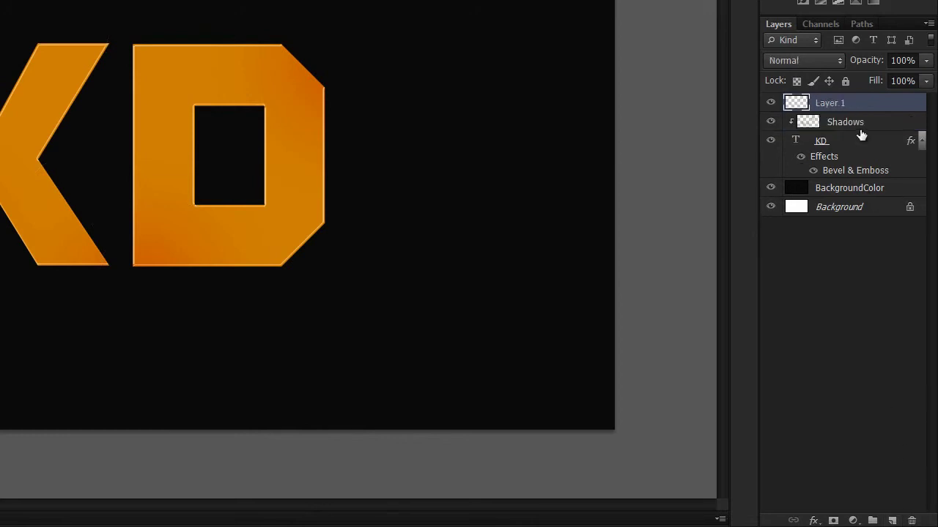
drag(863, 122, 866, 107)
alt+click(866, 107)
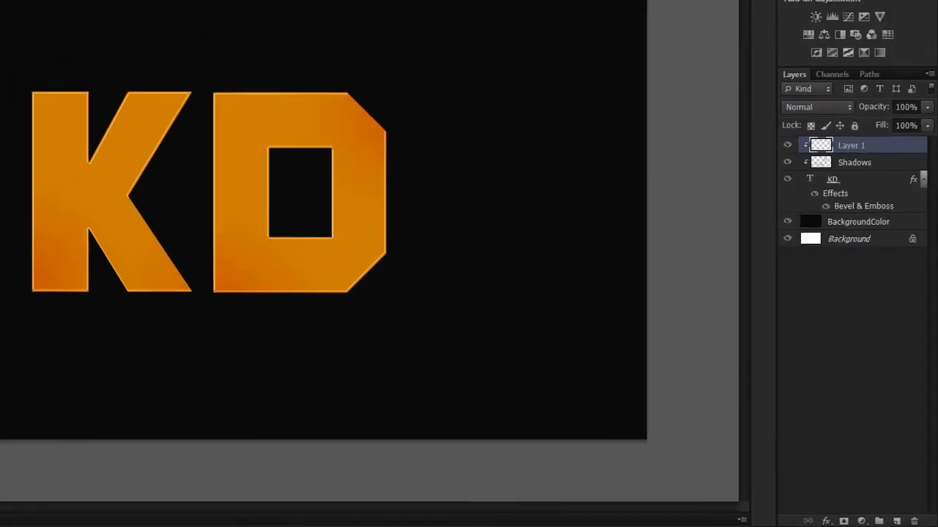
Step: Set the foreground color to white, ffffff
click(6, 330)
drag(631, 248, 518, 207)
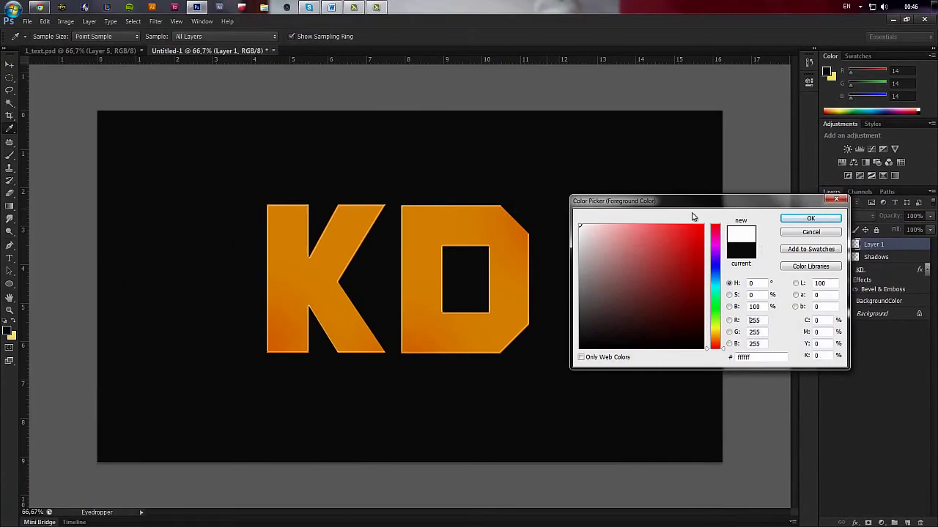
click(810, 222)
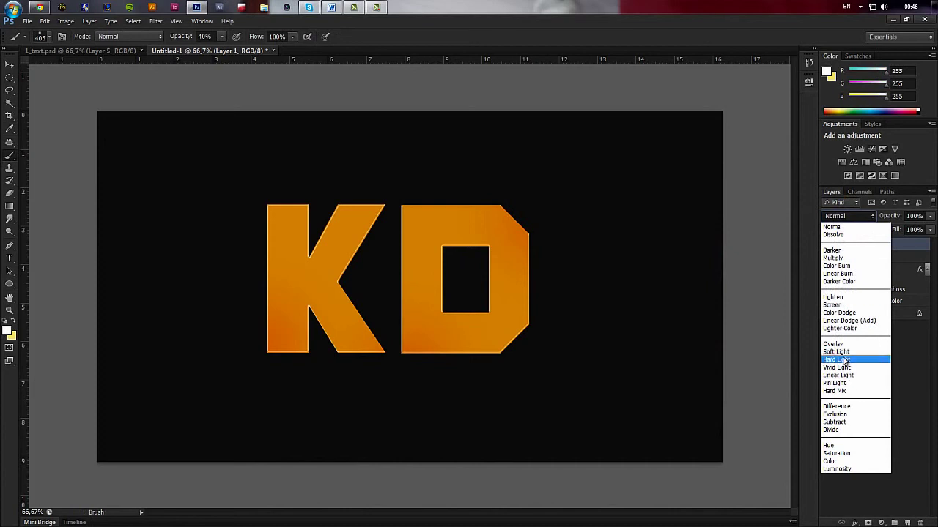
Step: Set the new clipped layer's blend mode to Overlay and rename the layer Highlights
click(850, 344)
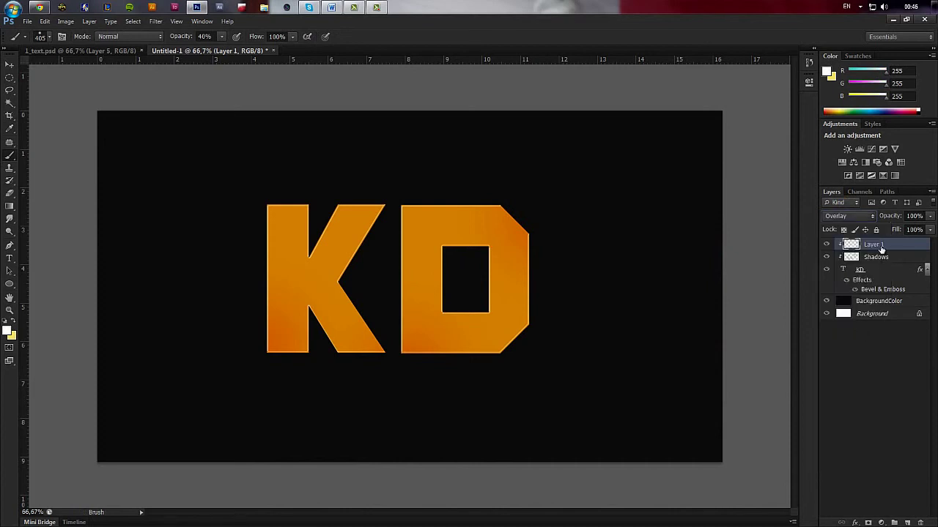
double_click(881, 248)
text(Highlights)
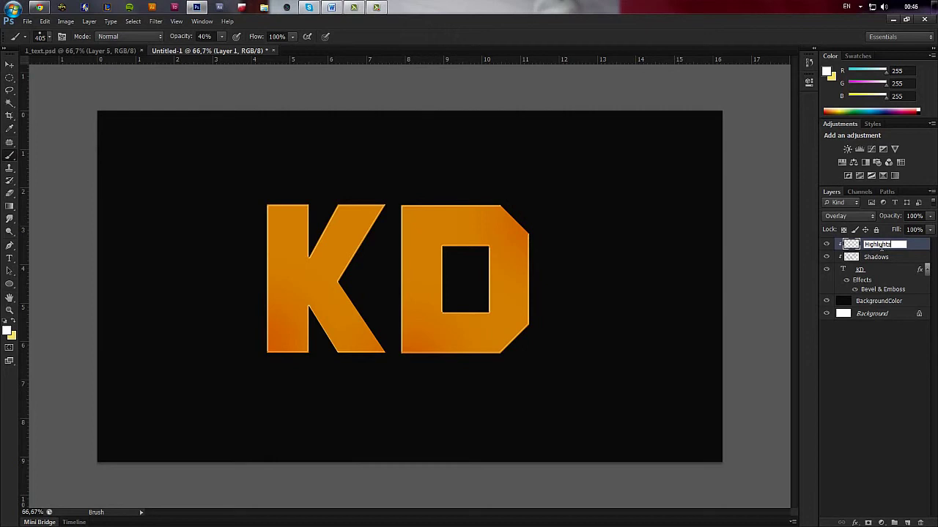
key(Return)
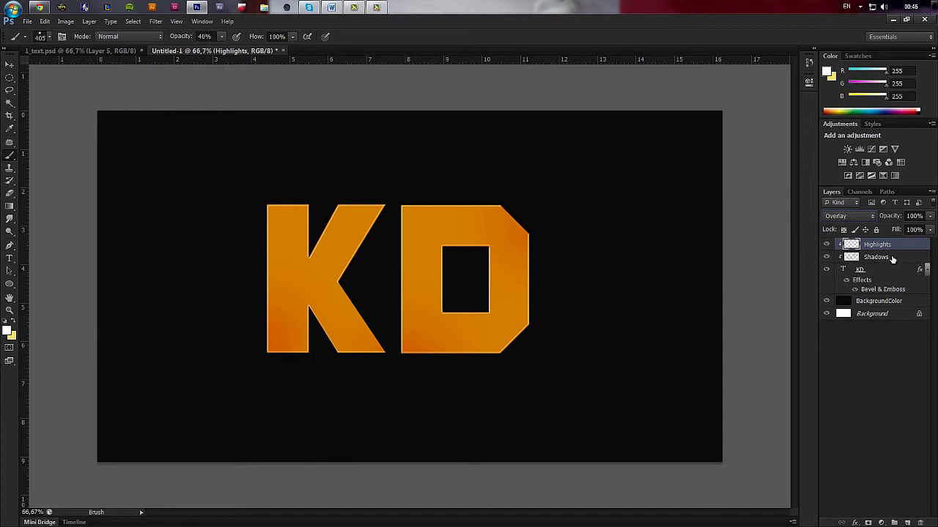
click(209, 36)
click(887, 261)
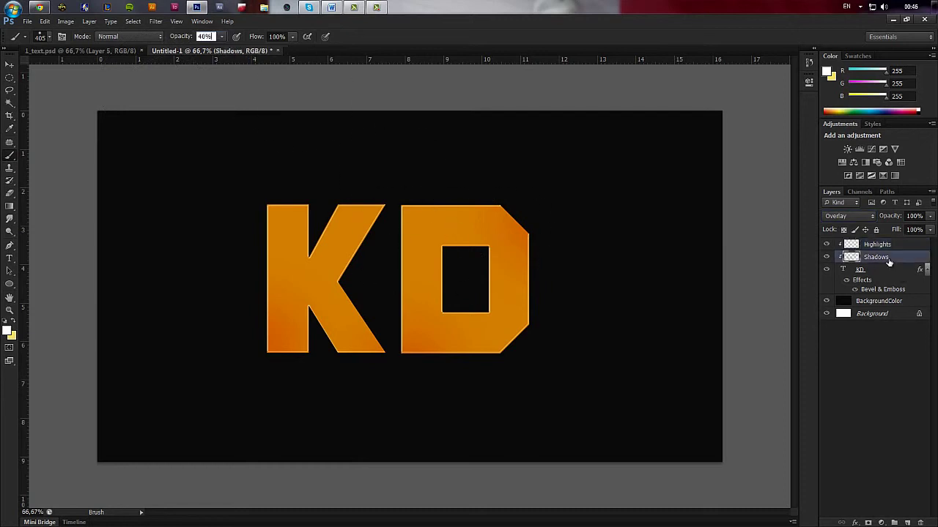
click(909, 217)
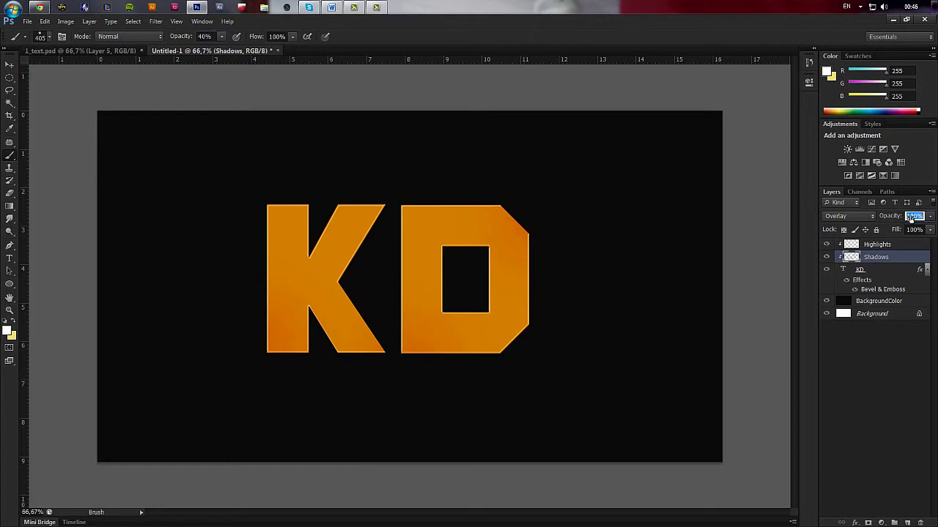
key(Return)
Step: On the Highlights layer, paint soft white highlights on the K's upper-left corner and the D's lower-right and upper-left corners
click(887, 245)
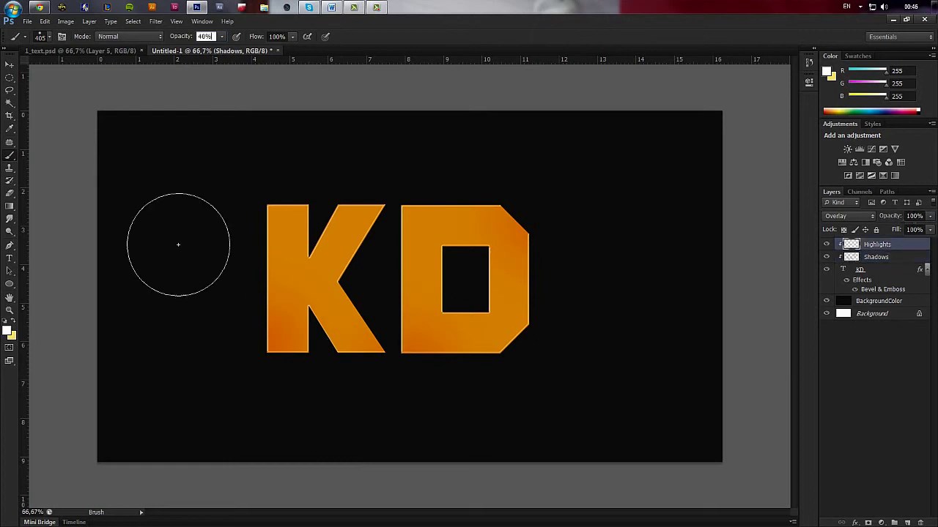
mouse_move(278, 247)
mouse_down()
mouse_move(281, 190)
mouse_move(276, 218)
mouse_up()
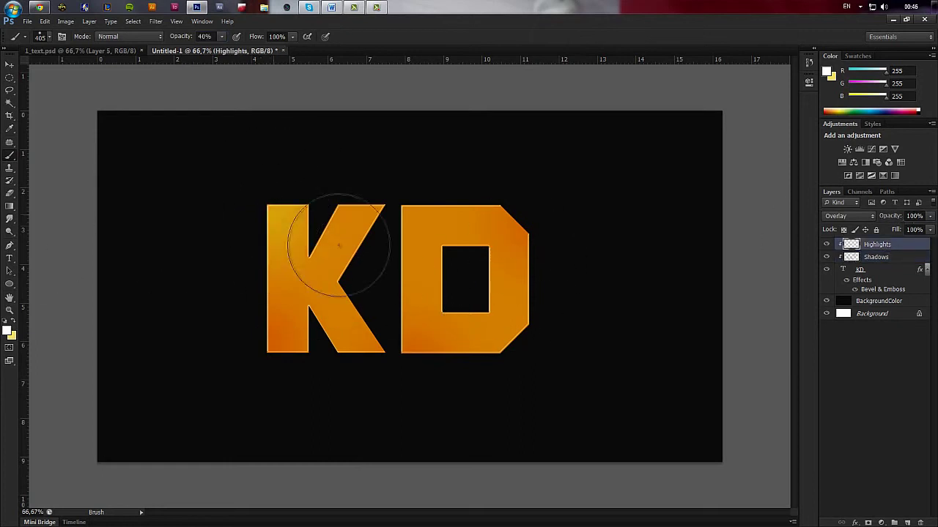
click(513, 345)
click(425, 200)
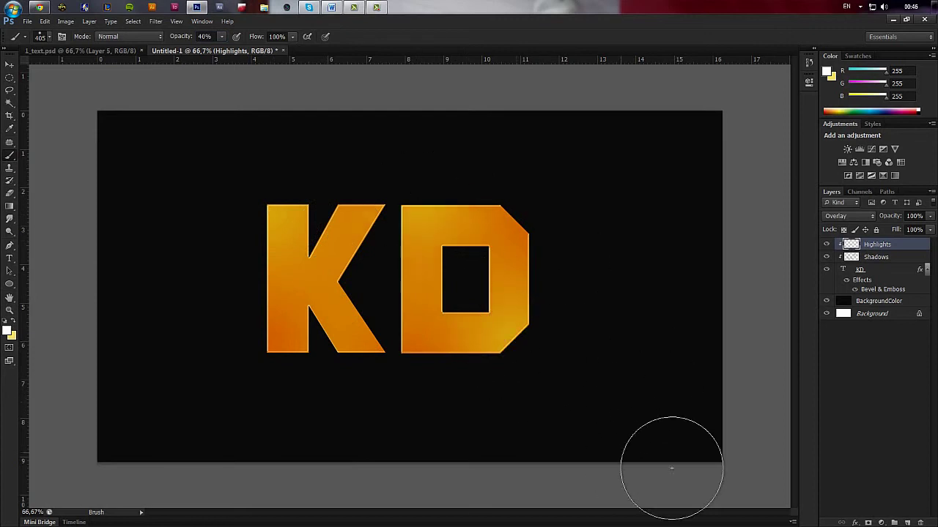
Step: Lower the Highlights layer's opacity to 63% and inspect the shaded lettering up close
drag(897, 218, 876, 219)
scroll(537, 247, down, 1)
drag(229, 201, 629, 410)
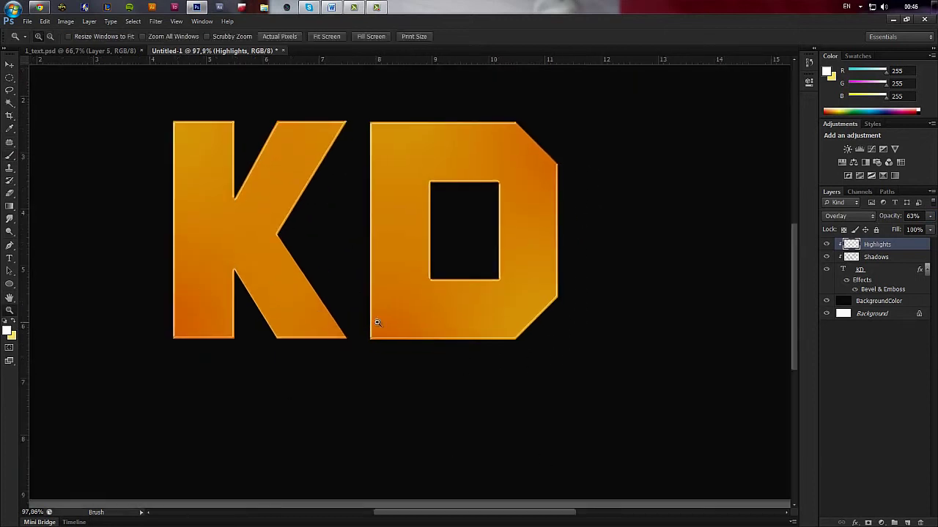
scroll(416, 334, down, 1)
scroll(476, 246, down, 5)
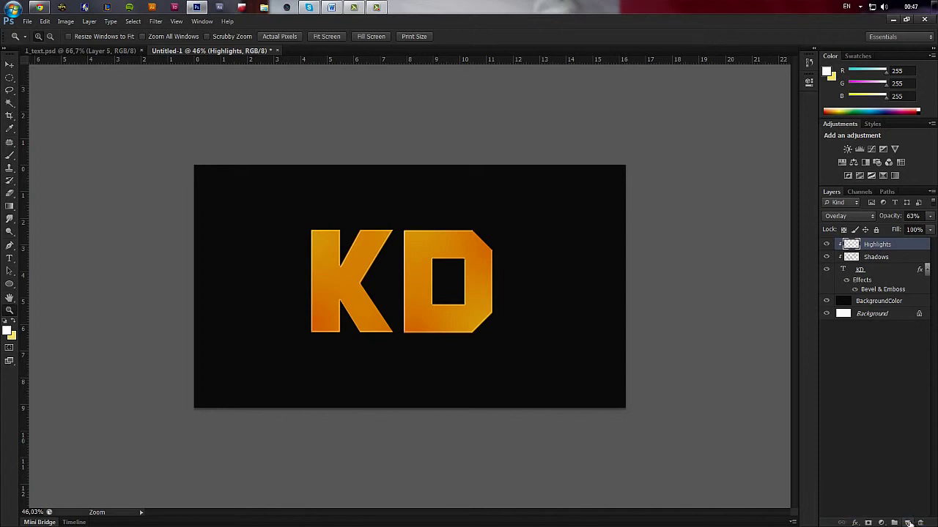
Step: Create a new unclipped layer above Highlights and set its blend mode to Linear Dodge (Add)
click(907, 522)
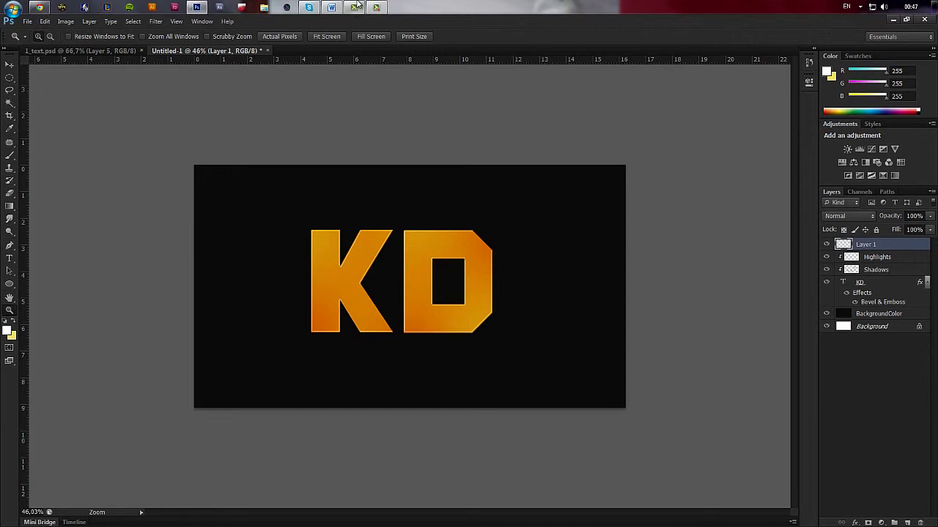
mouse_move(377, 6)
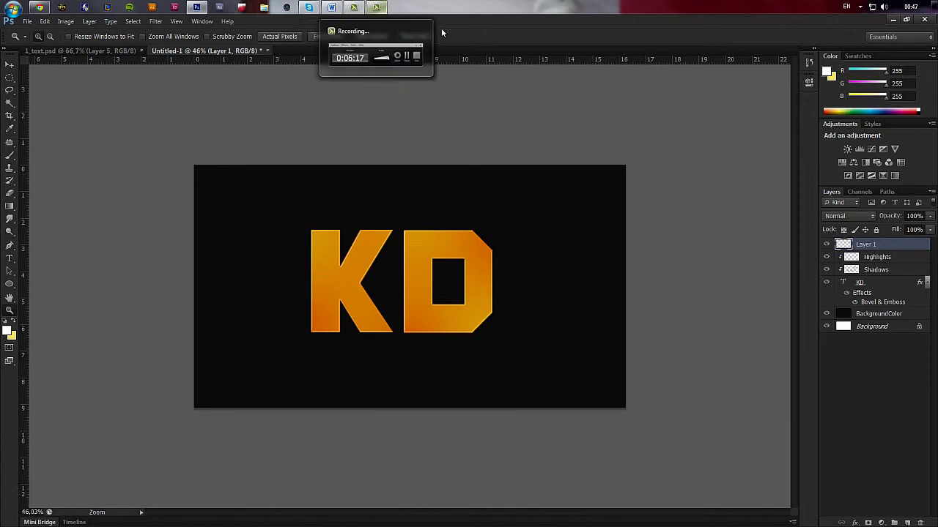
click(379, 7)
click(379, 7)
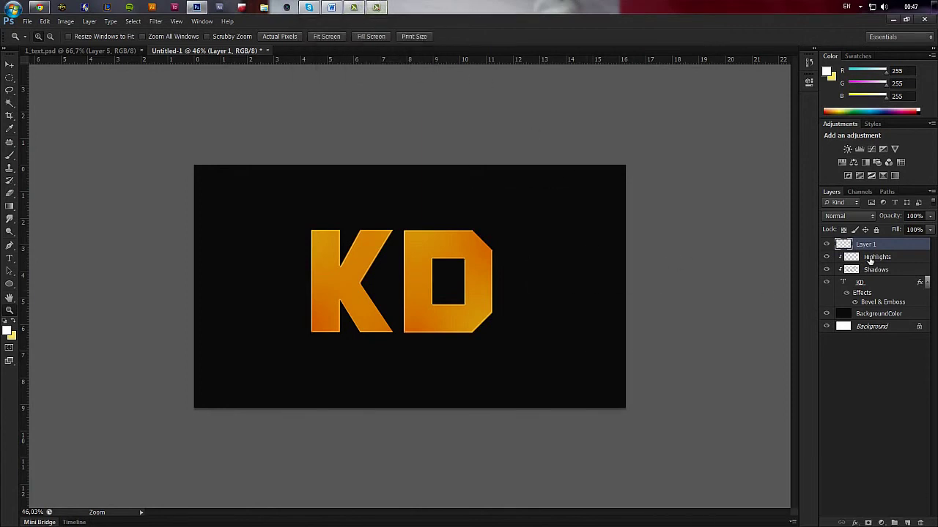
click(863, 218)
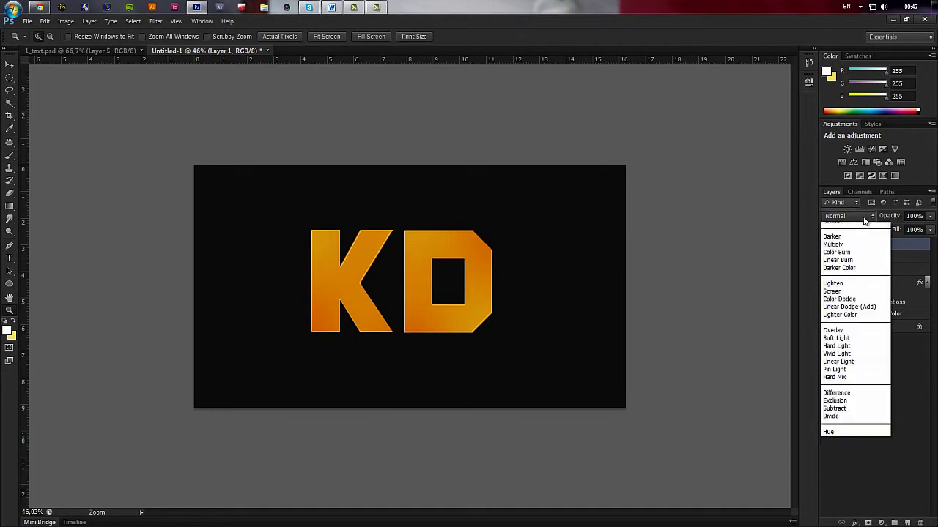
click(865, 321)
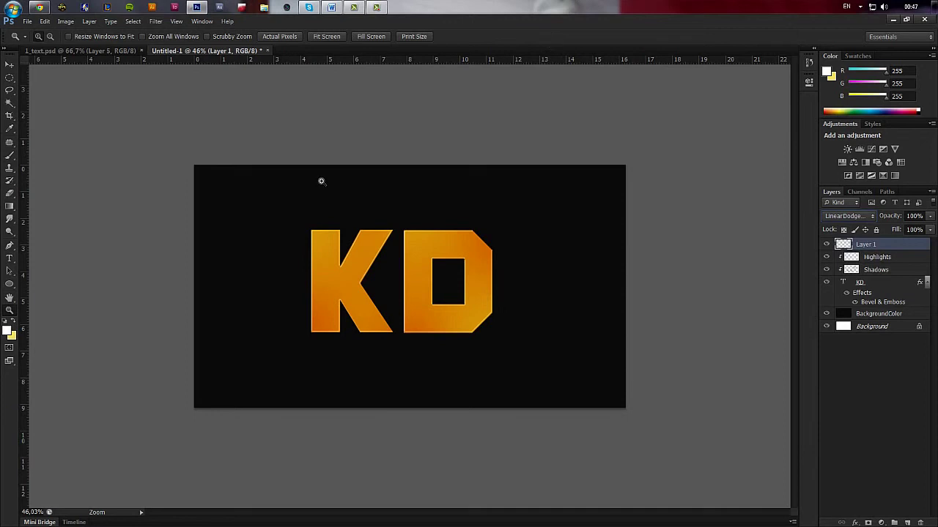
Step: Activate the Brush tool and rename the new Linear Dodge layer Flare
click(9, 156)
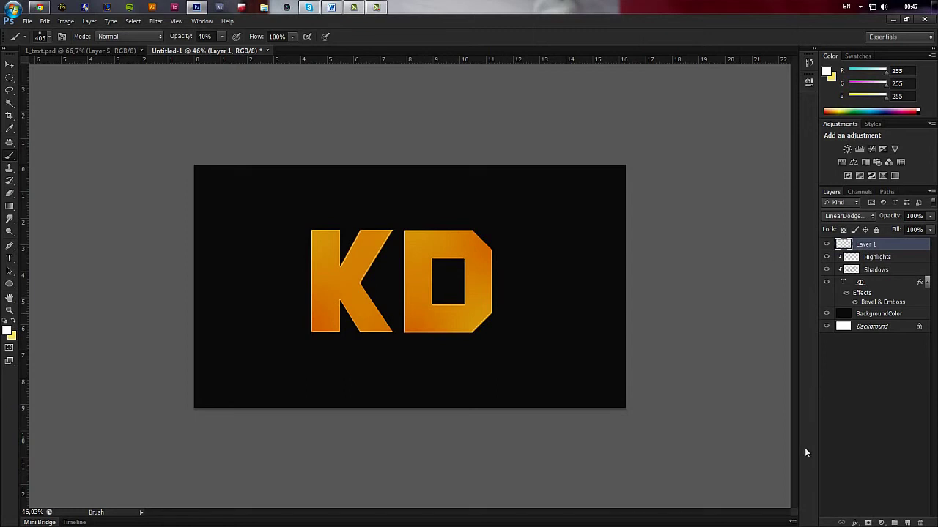
double_click(867, 244)
text(Fe)
text(are)
key(Return)
Step: Set the foreground color to a pale yellow, RGB 255, 233, 174, and enlarge the brush to 744 px
click(8, 331)
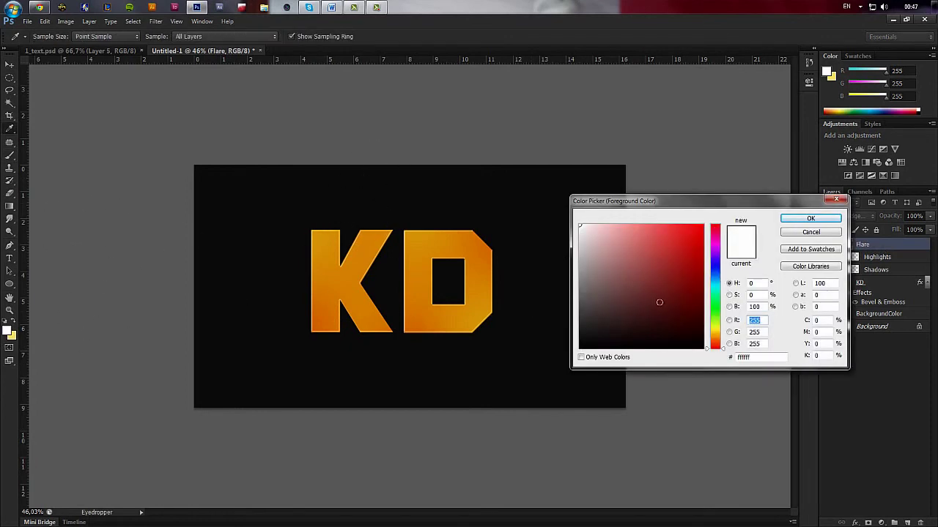
click(715, 333)
drag(634, 271, 620, 218)
drag(724, 336, 723, 335)
click(809, 219)
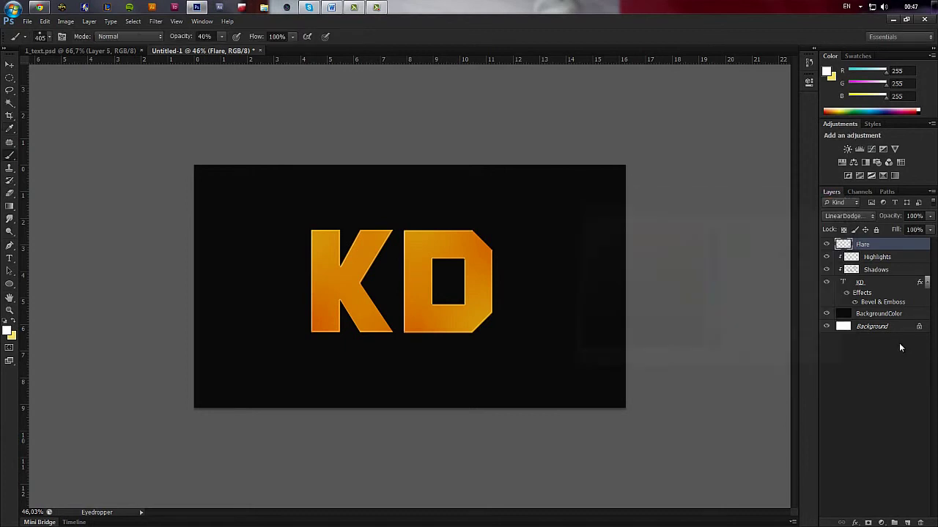
mouse_move(397, 233)
mouse_down()
mouse_move(460, 220)
mouse_move(416, 222)
mouse_up()
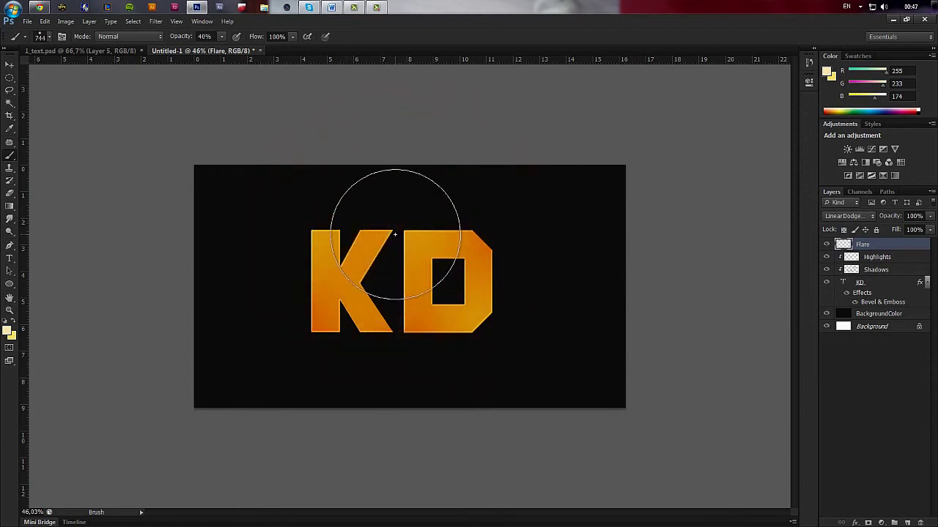
click(395, 209)
key(ctrl+z)
click(208, 36)
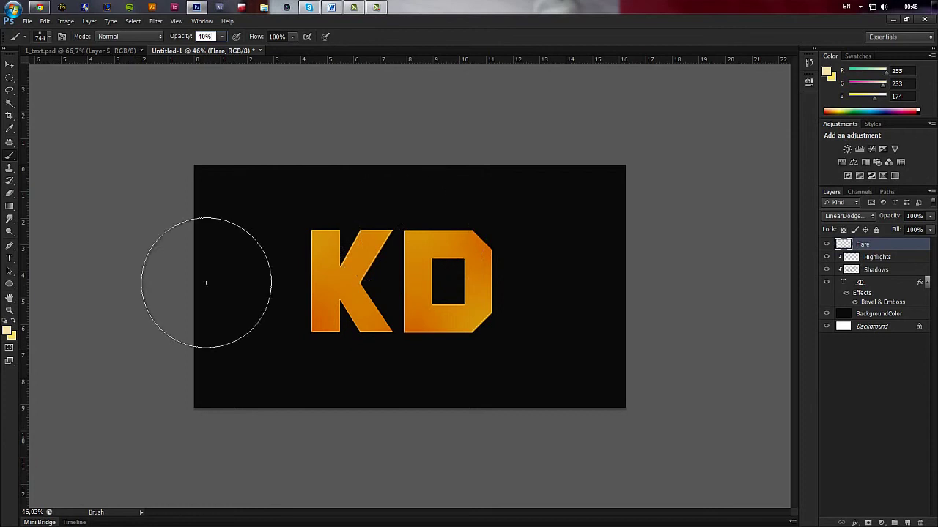
click(396, 220)
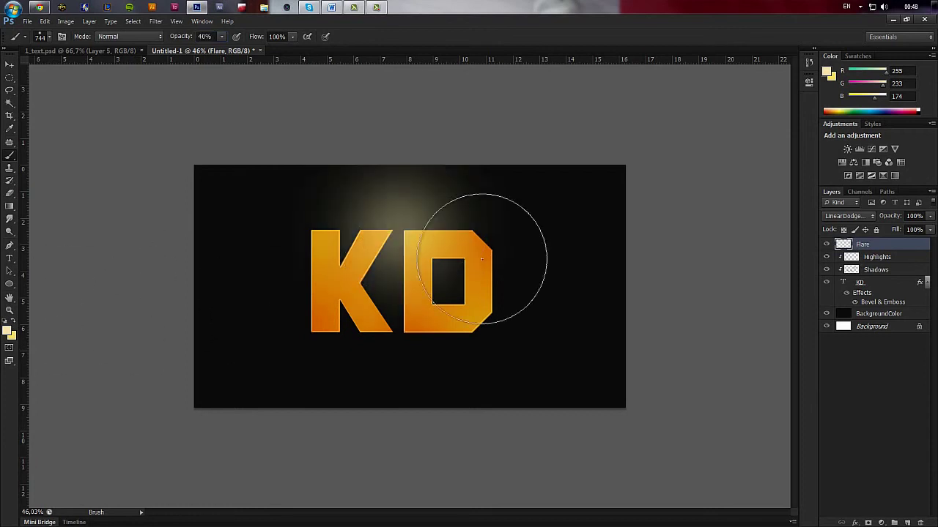
key(ctrl+z)
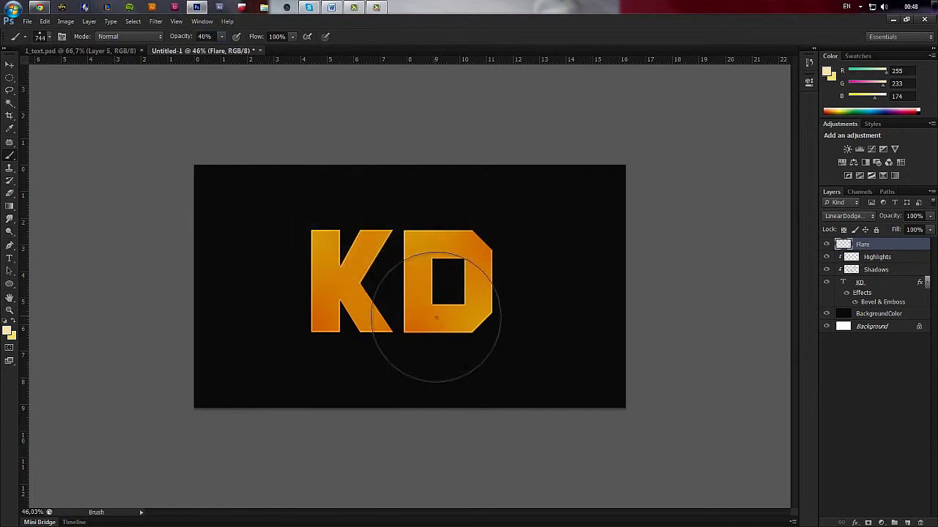
Step: Paint one soft glow between the K and D on Flare, and duplicate the layer with the copy scaled to about 33%
click(390, 287)
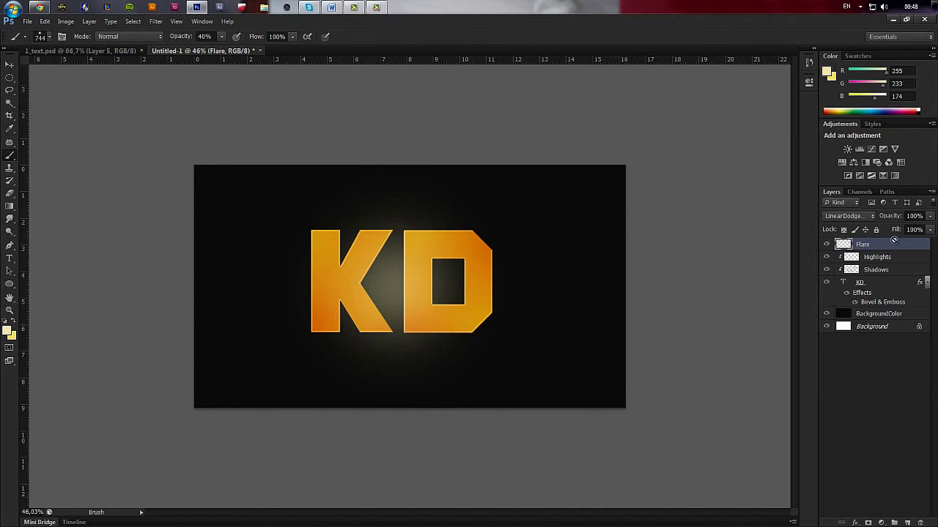
key(ctrl+j)
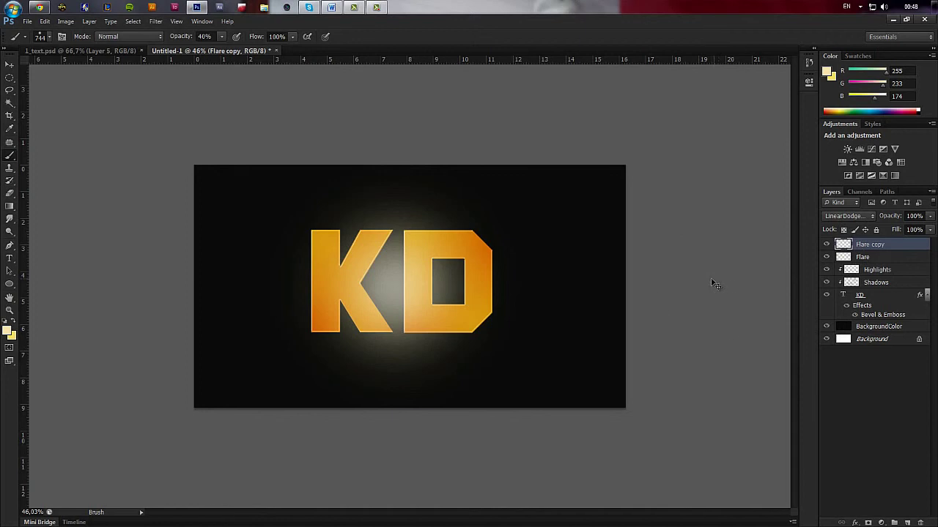
key(ctrl+t)
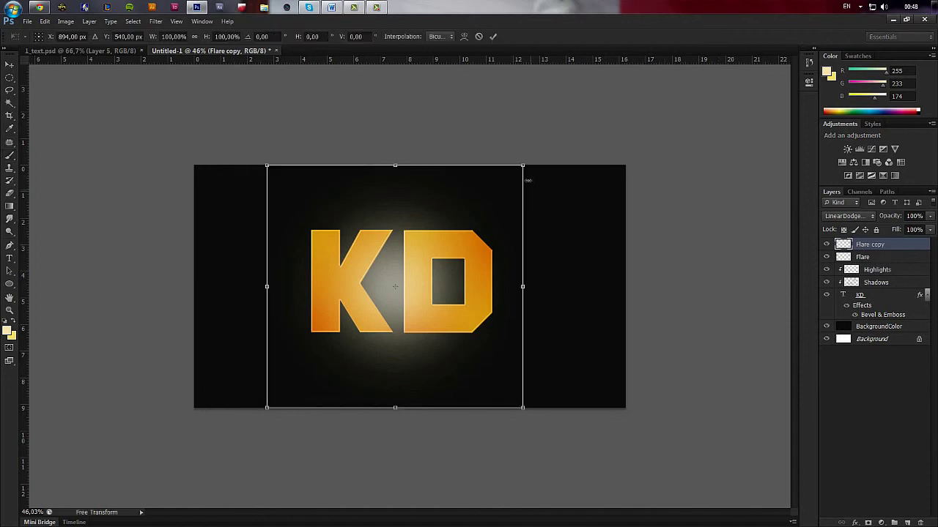
drag(524, 167, 447, 255)
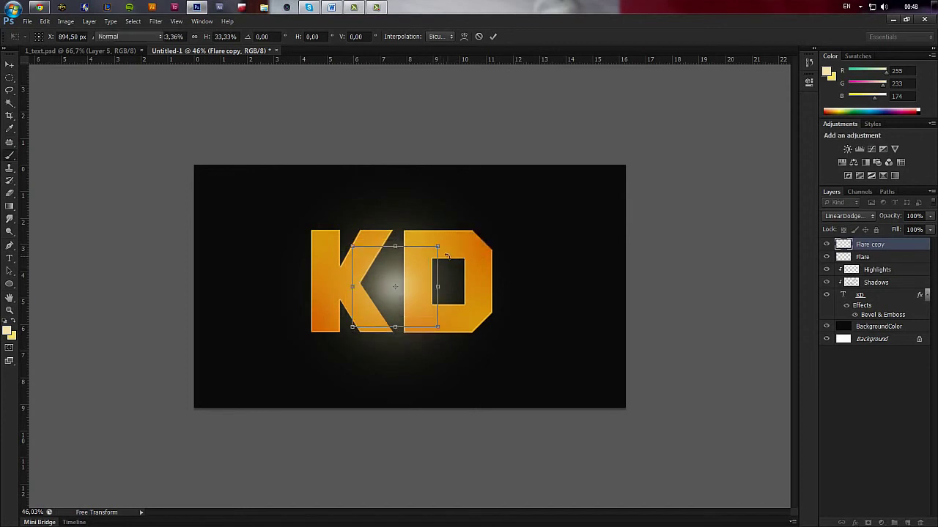
key(Return)
Step: Duplicate the smaller flare twice more, shrinking the glow around the same center to build a bright core
key(ctrl+j)
key(ctrl+t)
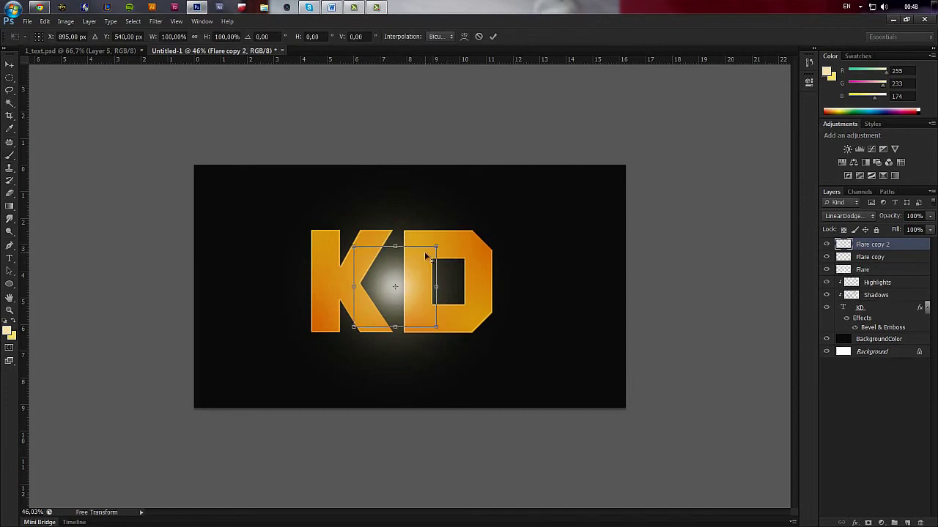
mouse_move(436, 248)
mouse_down()
mouse_move(427, 276)
mouse_move(411, 265)
mouse_move(403, 272)
mouse_up()
key(Return)
key(ctrl+j)
key(ctrl+t)
key(Return)
key(b)
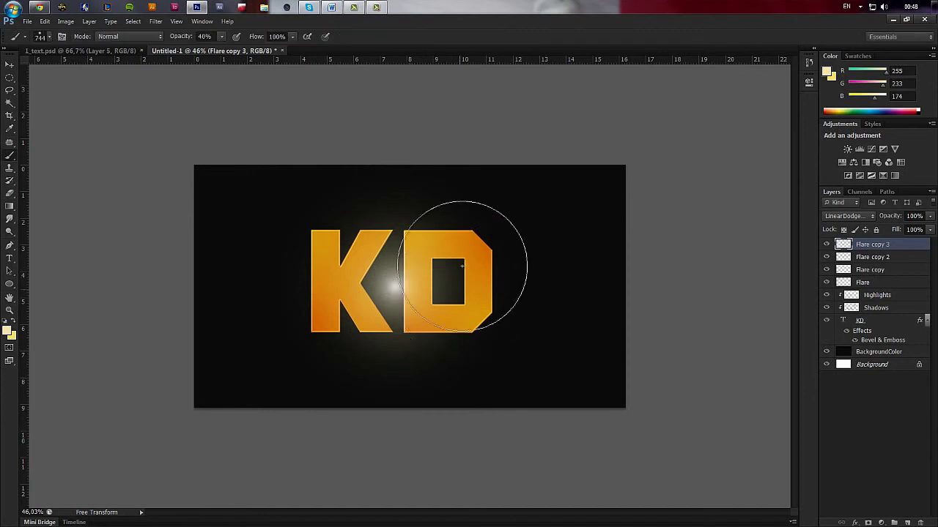
Step: Move all four flare layers together onto the K's upper-left corner and merge them into one layer
shift+click(878, 284)
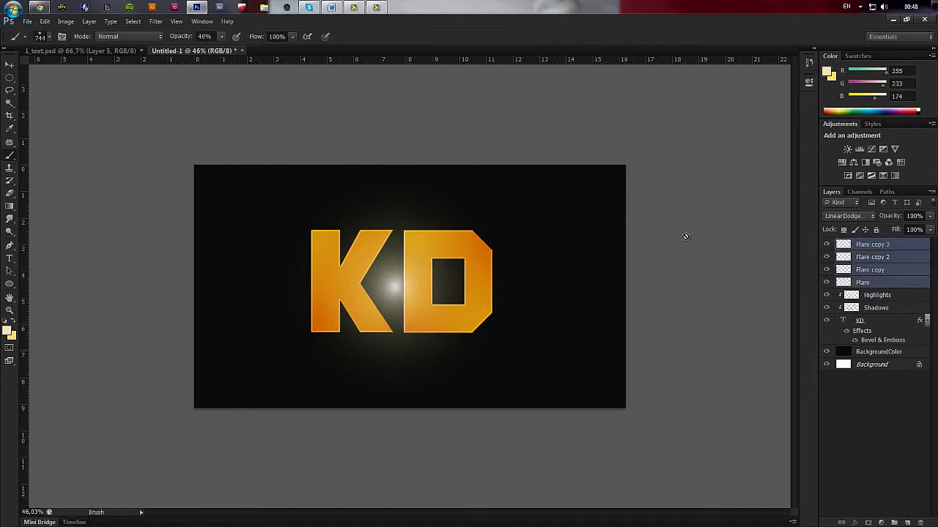
key(v)
mouse_move(410, 351)
mouse_down()
mouse_move(296, 253)
mouse_move(344, 286)
mouse_move(334, 303)
mouse_move(324, 299)
mouse_up()
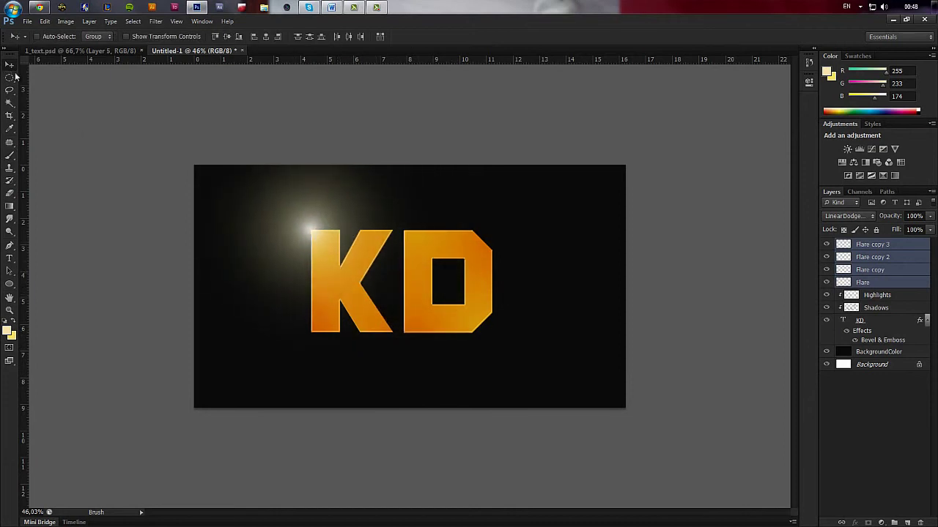
drag(336, 299, 417, 331)
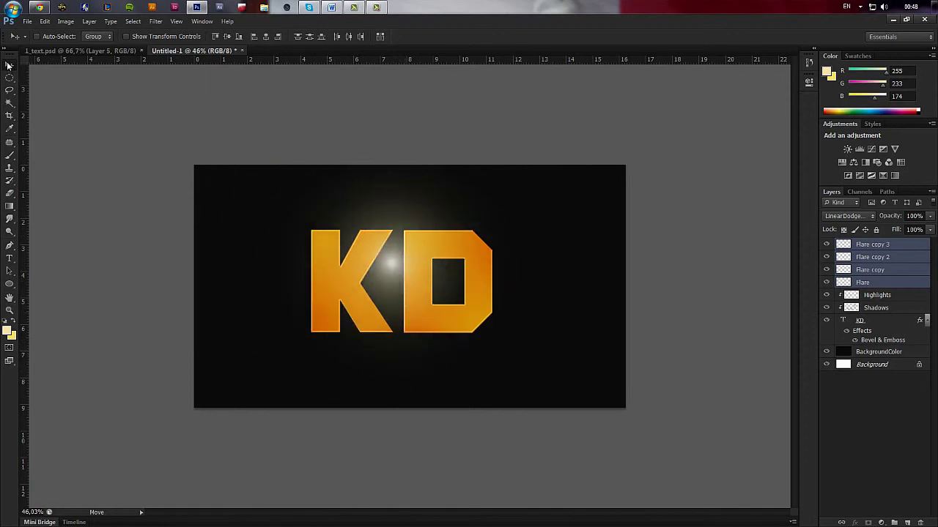
drag(393, 298, 335, 267)
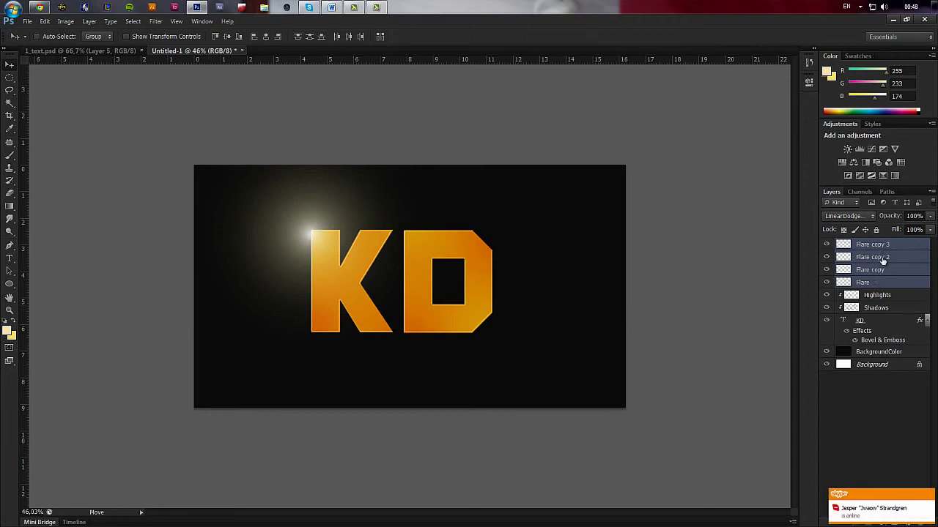
key(ctrl+e)
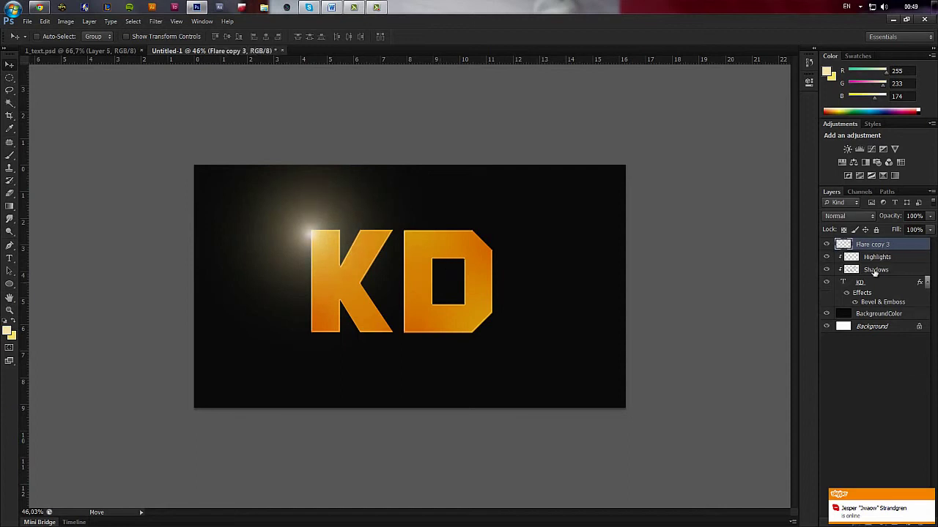
Step: Move the merged flare down beside the K's left edge and colorize it reddish orange, with saturation 100 and lightness -20
drag(412, 265, 393, 290)
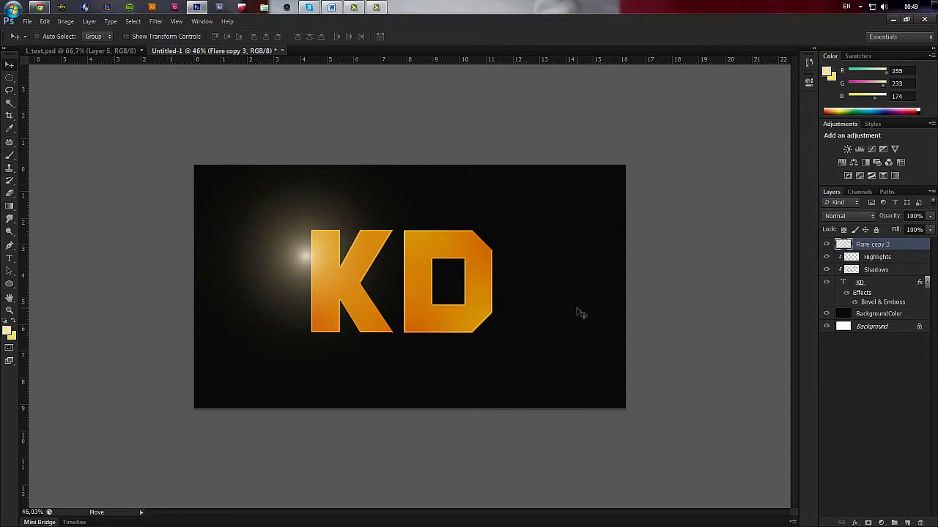
key(ctrl+u)
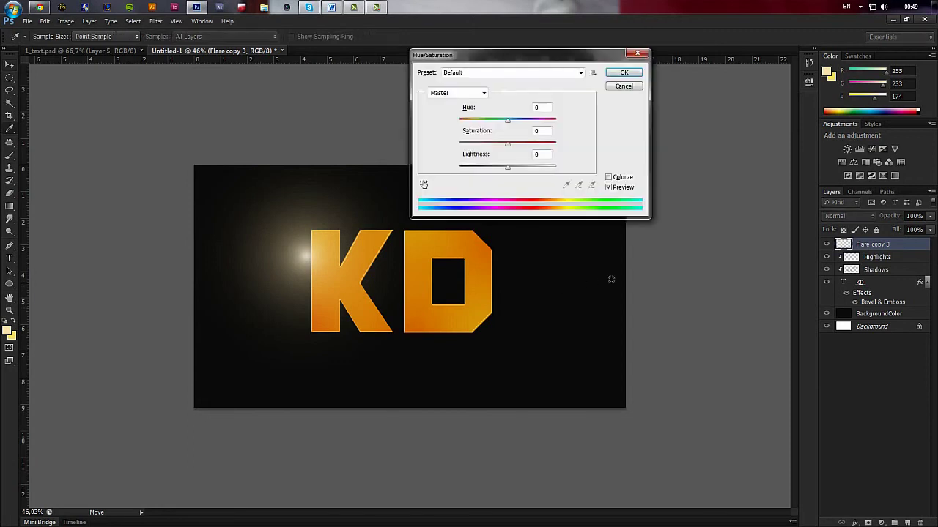
mouse_move(508, 144)
mouse_down()
mouse_move(538, 147)
mouse_move(520, 147)
mouse_up()
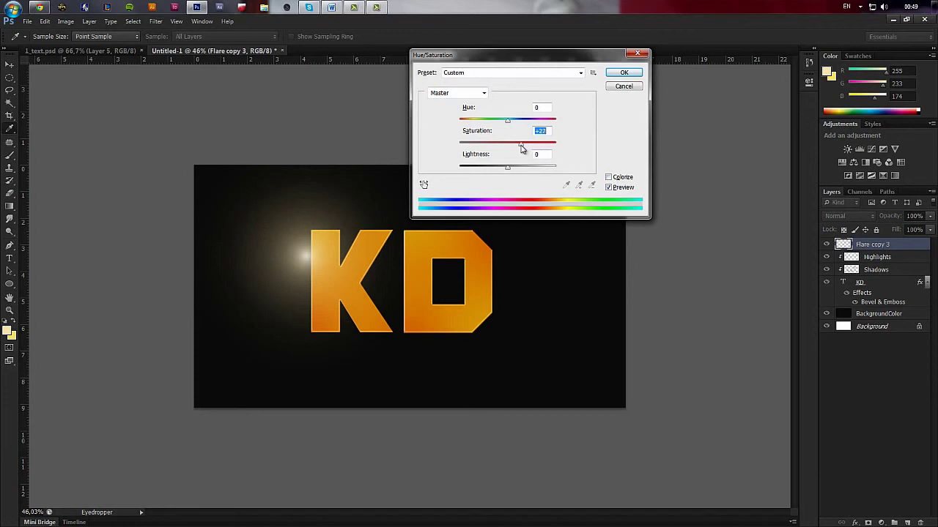
drag(520, 145, 504, 146)
click(609, 177)
drag(511, 149, 561, 151)
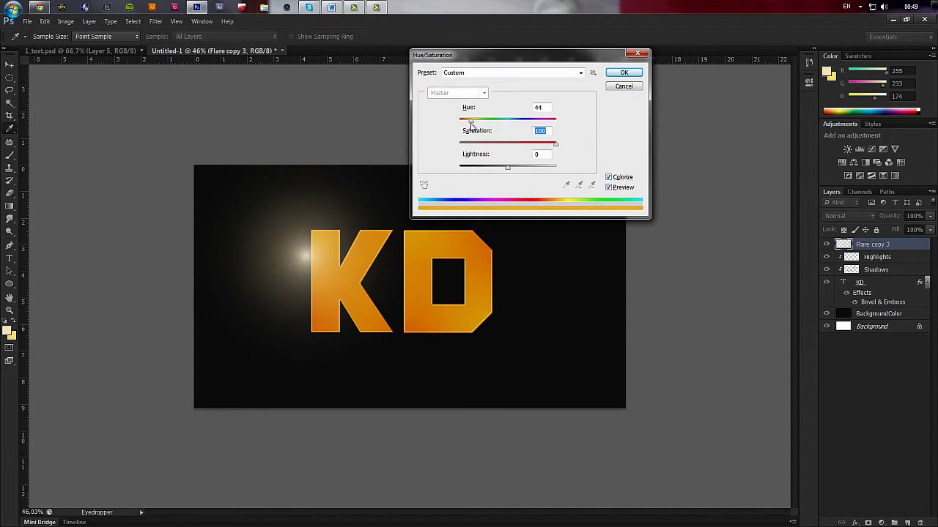
drag(470, 121, 469, 121)
drag(507, 167, 497, 167)
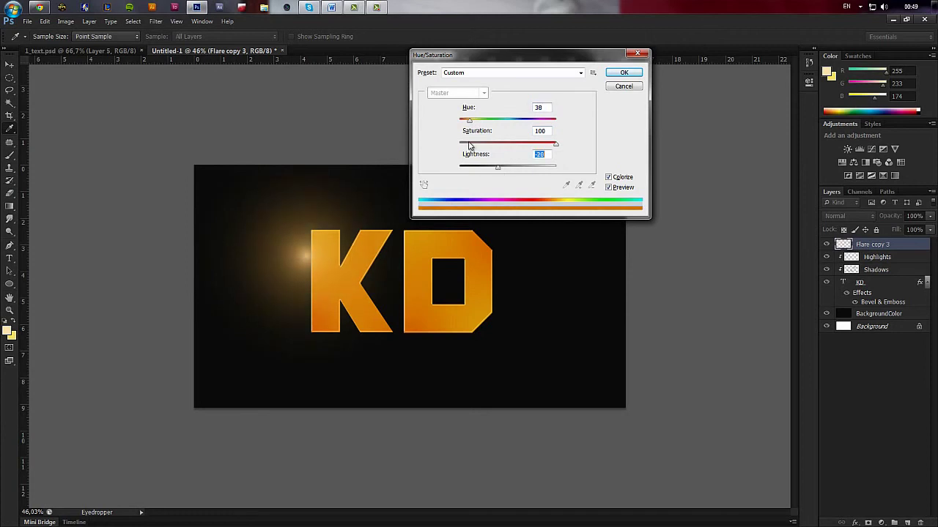
drag(469, 121, 466, 123)
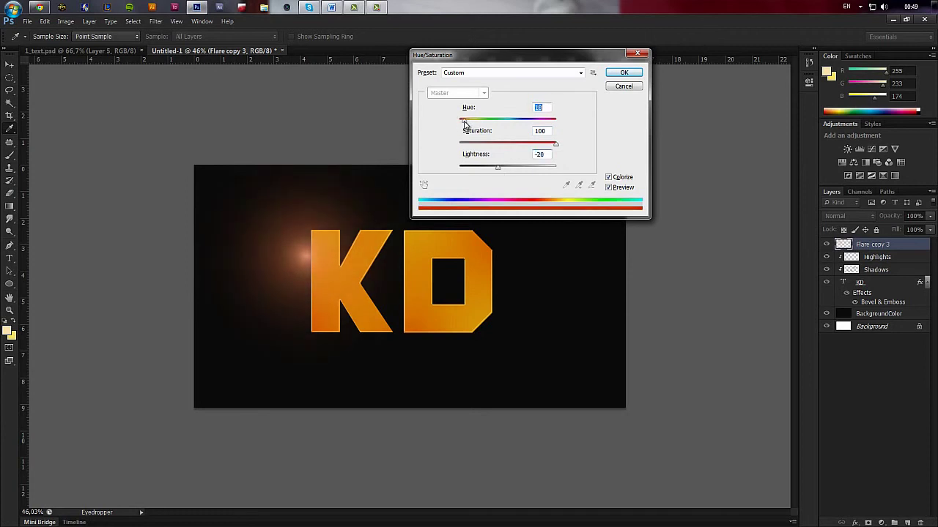
click(625, 74)
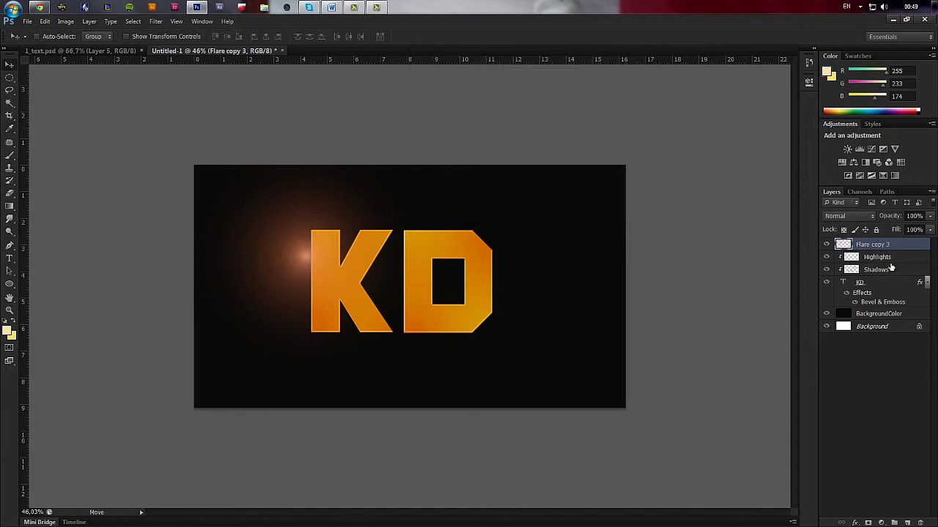
Step: Duplicate the reddish-orange flare layer and set the copy's blend mode to Linear Dodge (Add)
key(ctrl+j)
click(849, 215)
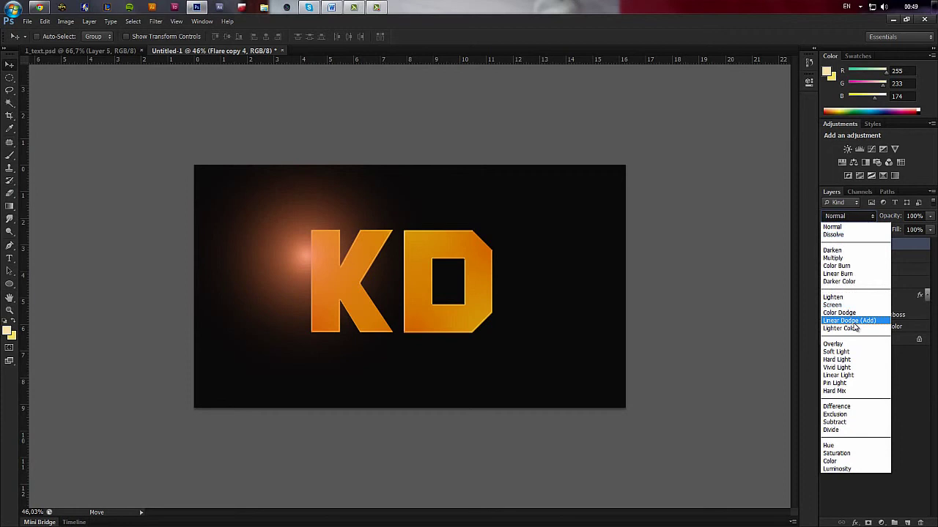
click(849, 320)
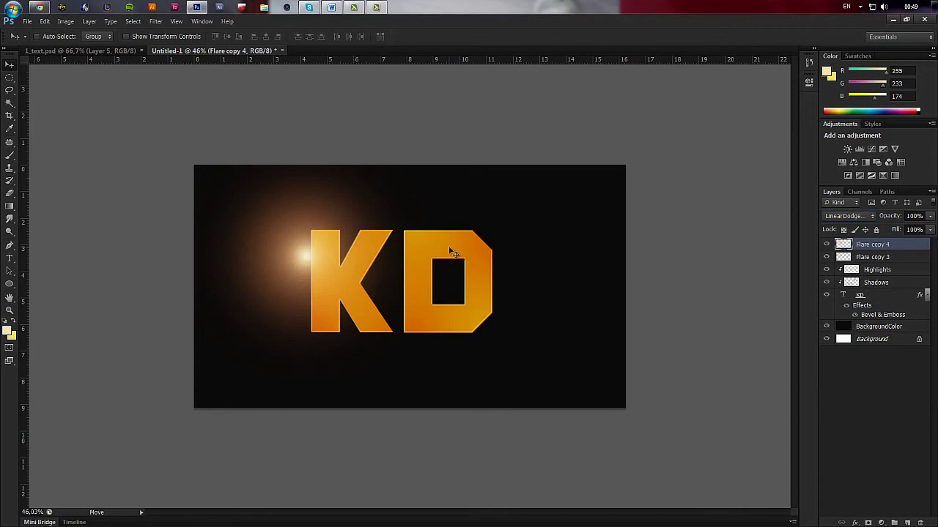
Step: Scale the Flare copy 4 layer down proportionally around its own center
key(z)
alt+click(437, 251)
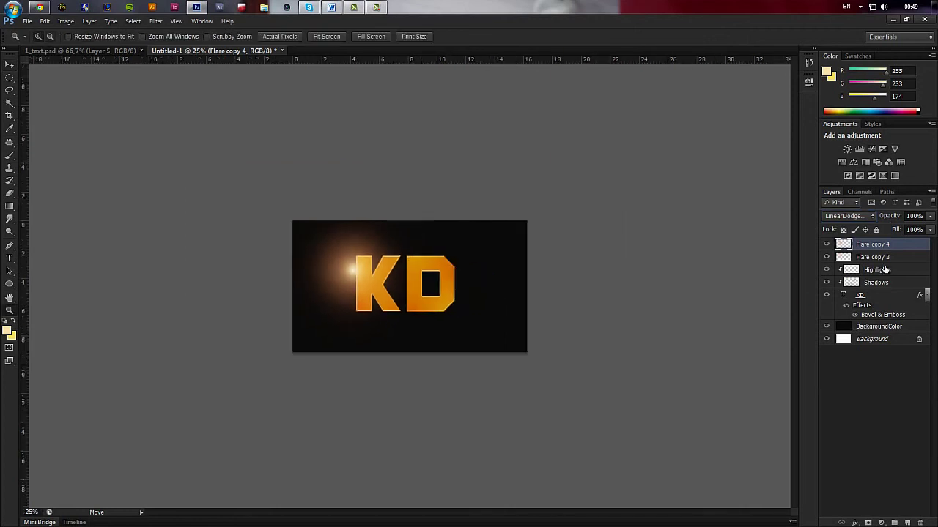
drag(885, 258, 844, 249)
click(845, 249)
key(ctrl+t)
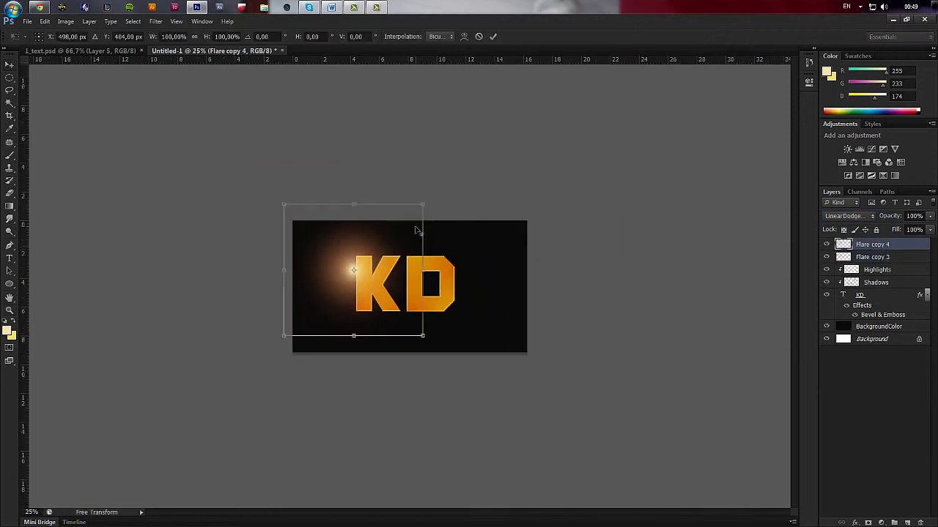
drag(423, 203, 397, 243)
Step: Move both flare layers together so the glow's center sits on the K's upper-left corner
key(ctrl+alt+space)
click(389, 236)
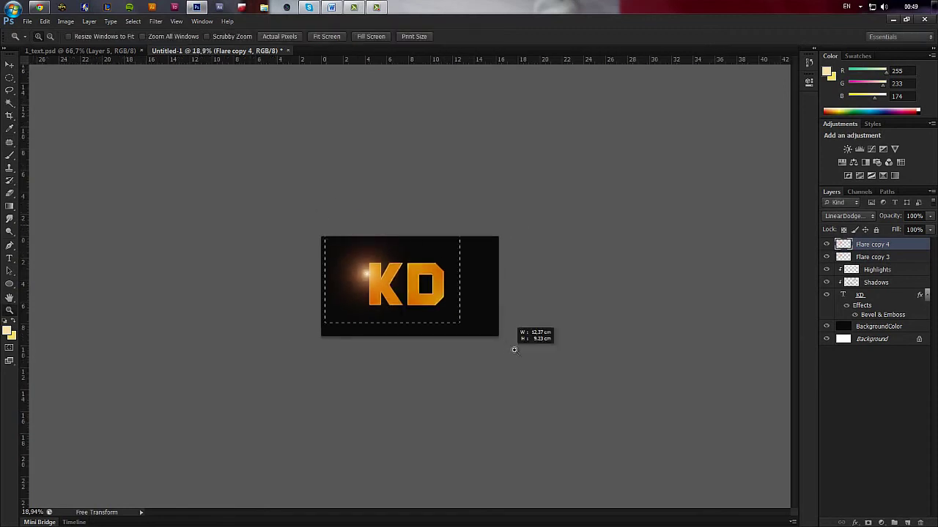
key(ctrl+0)
shift+click(879, 257)
key(v)
drag(272, 282, 288, 233)
Step: Colorize the Flare copy 3 layer golden yellow with hue 44, saturation 100 and lightness 0
click(856, 260)
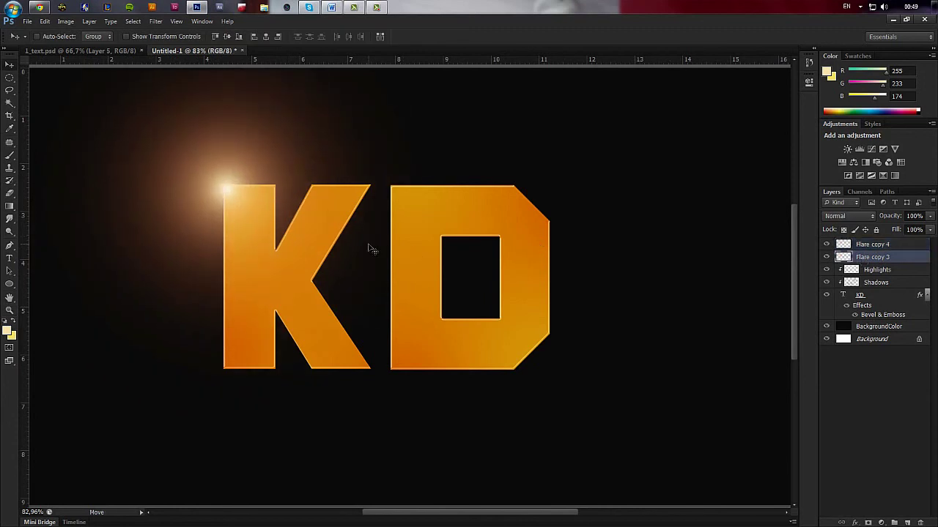
scroll(430, 257, down, 3)
key(ctrl+u)
click(608, 177)
drag(497, 147, 550, 151)
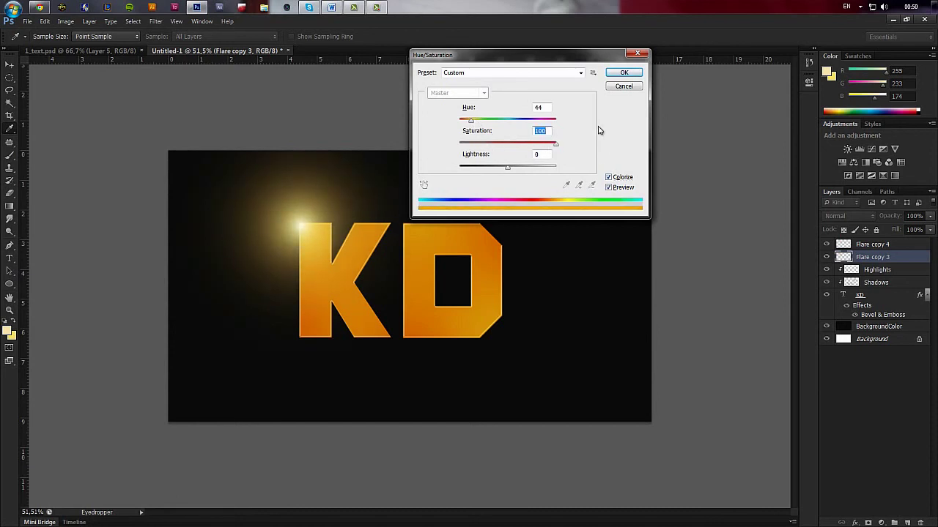
click(623, 72)
key(v)
scroll(479, 225, down, 2)
key(z)
key(ctrl+0)
scroll(409, 286, down, 2)
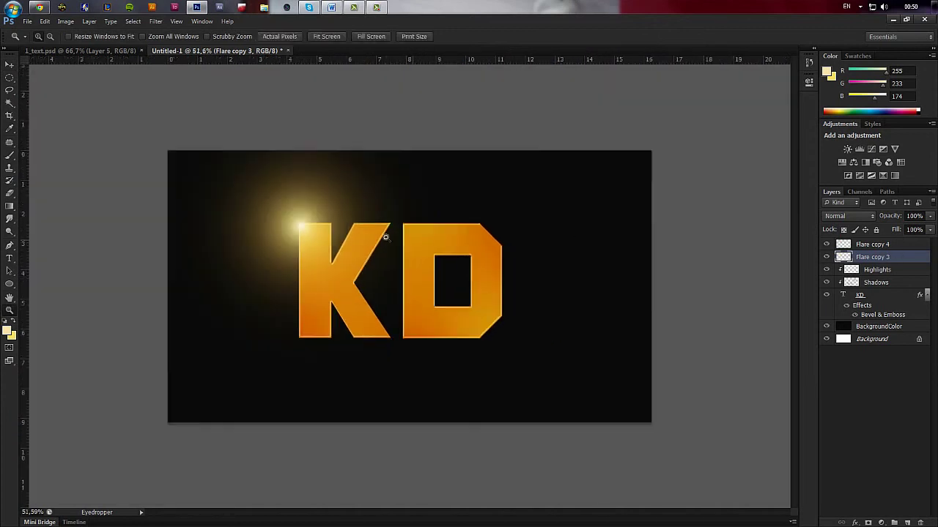
key(e)
scroll(649, 334, down, 1)
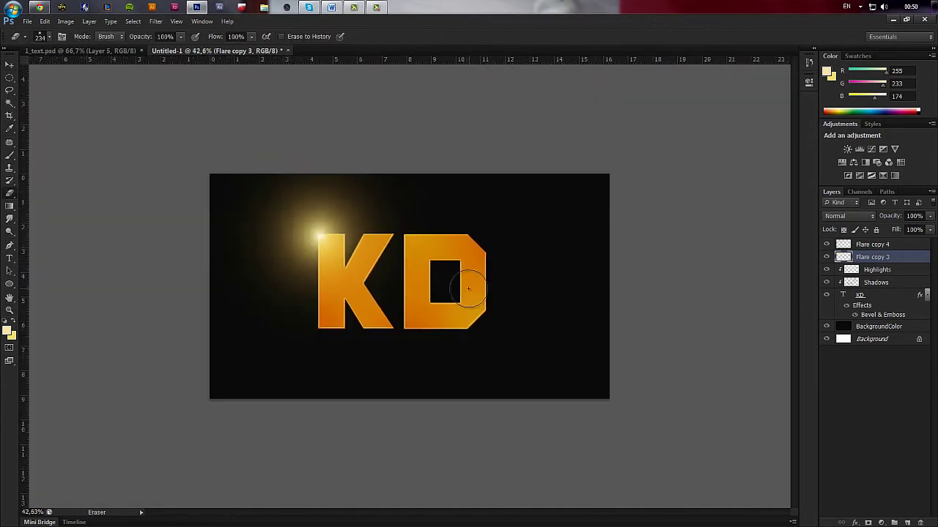
key(v)
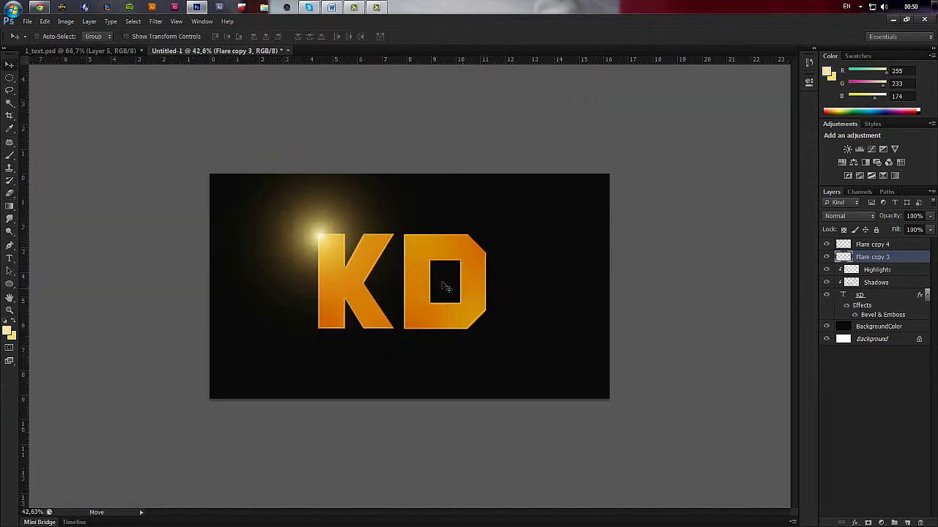
Step: Group the KD text layer together with its clipped Shadows and Highlights layers
click(886, 298)
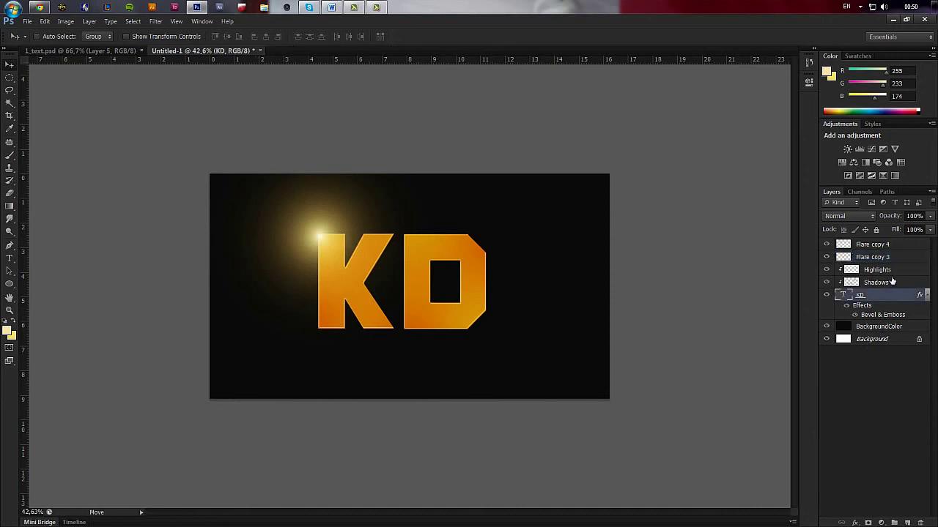
shift+click(890, 273)
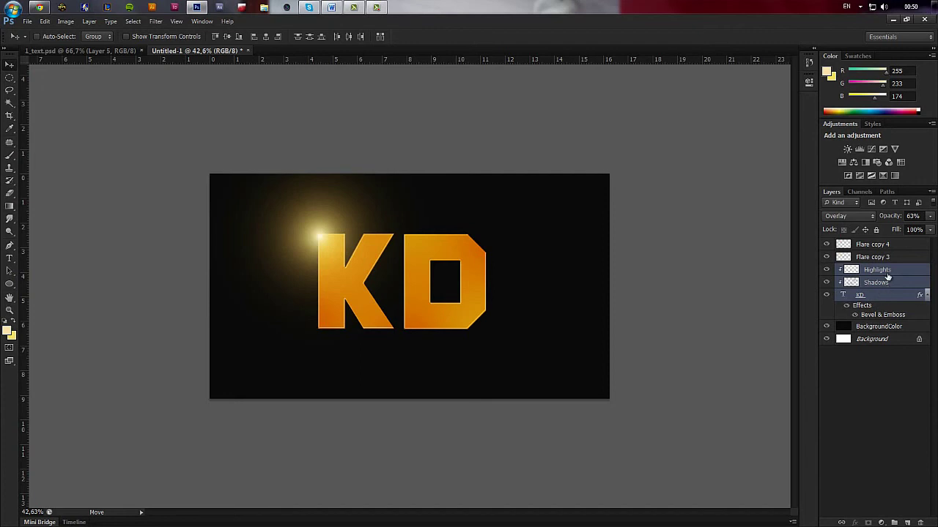
click(377, 9)
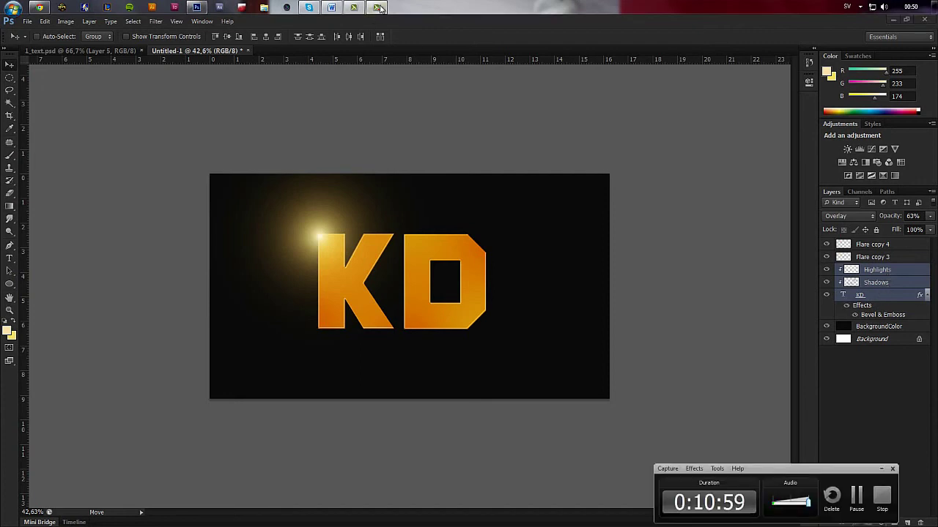
click(379, 9)
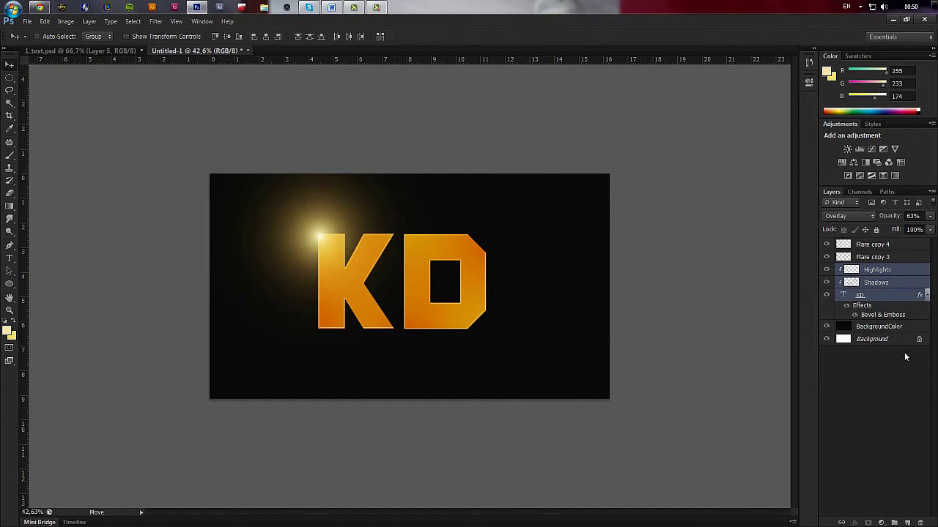
key(ctrl+g)
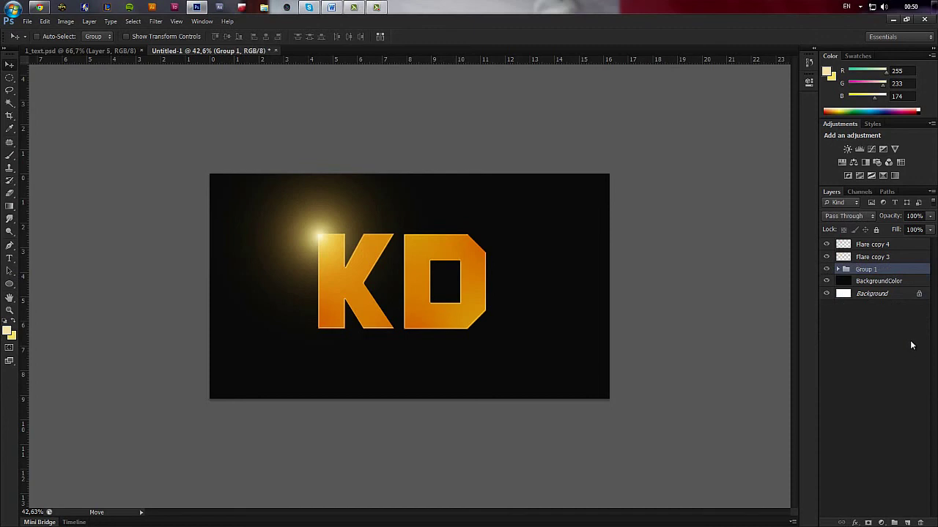
Step: Center the lettering group horizontally and vertically on the Background layer
ctrl+click(872, 294)
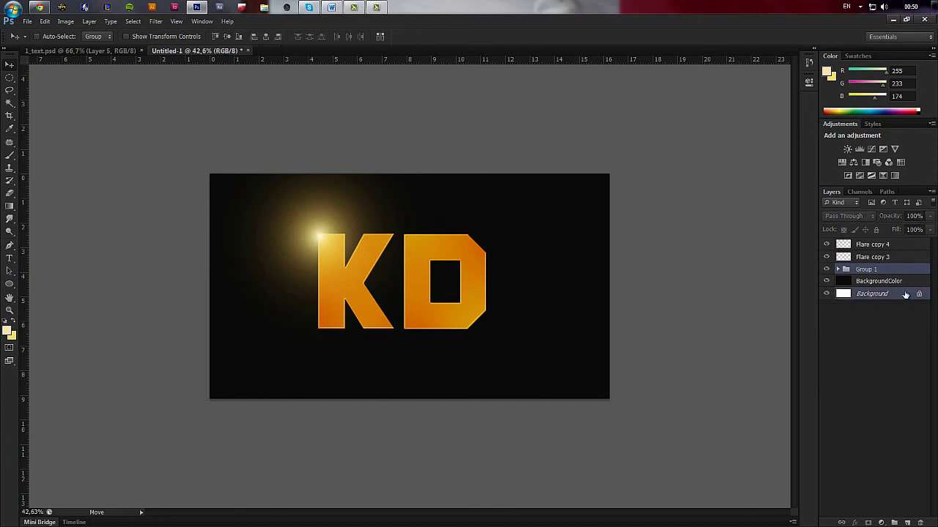
click(266, 37)
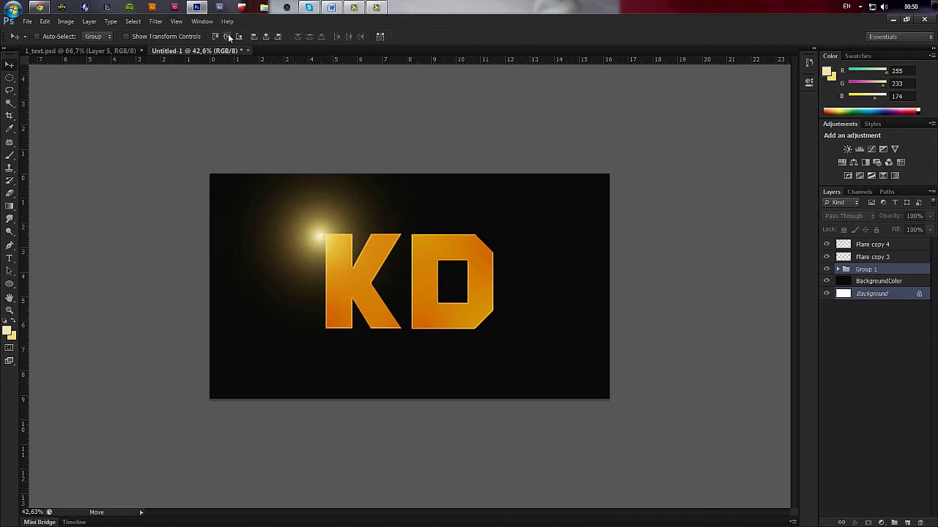
click(228, 37)
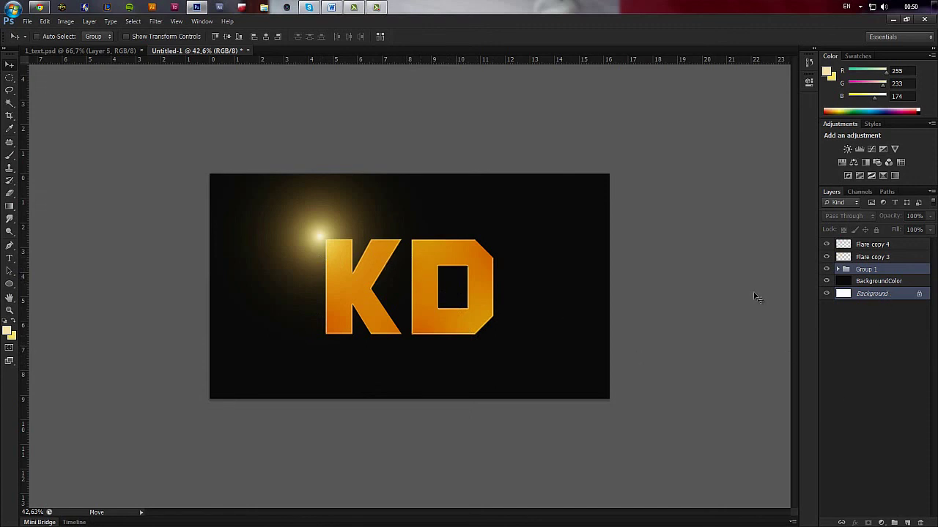
Step: Move both flare layers together back onto the upper-left corner of the centered K
click(874, 257)
shift+click(879, 244)
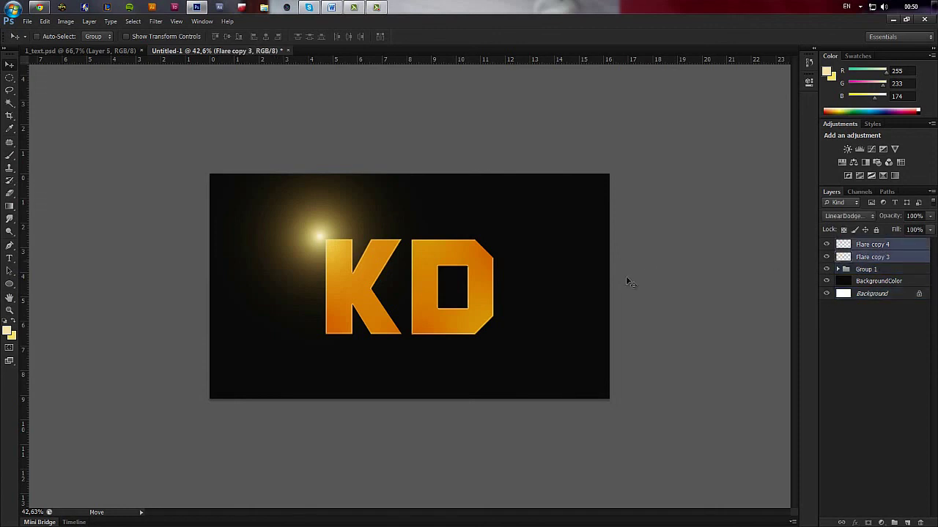
drag(408, 252, 412, 255)
key(z)
drag(579, 390, 582, 392)
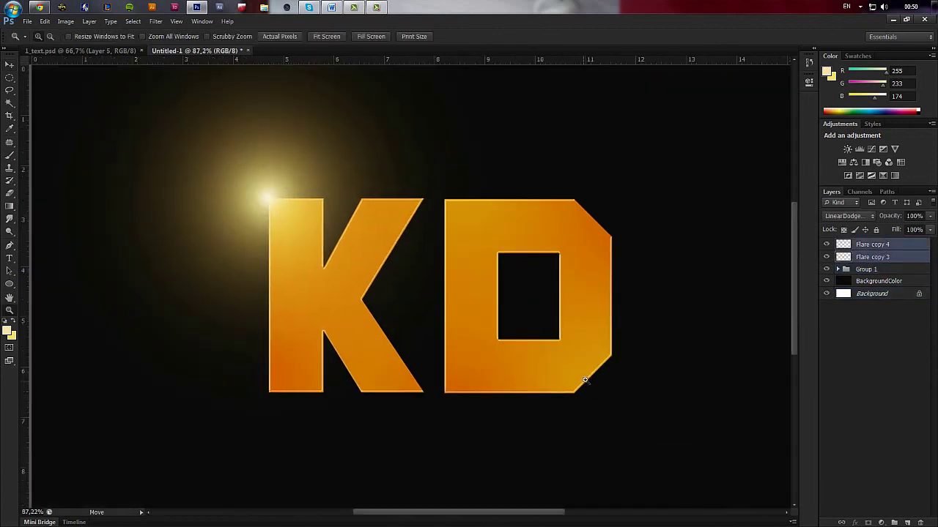
scroll(584, 381, down, 3)
scroll(520, 341, down, 1)
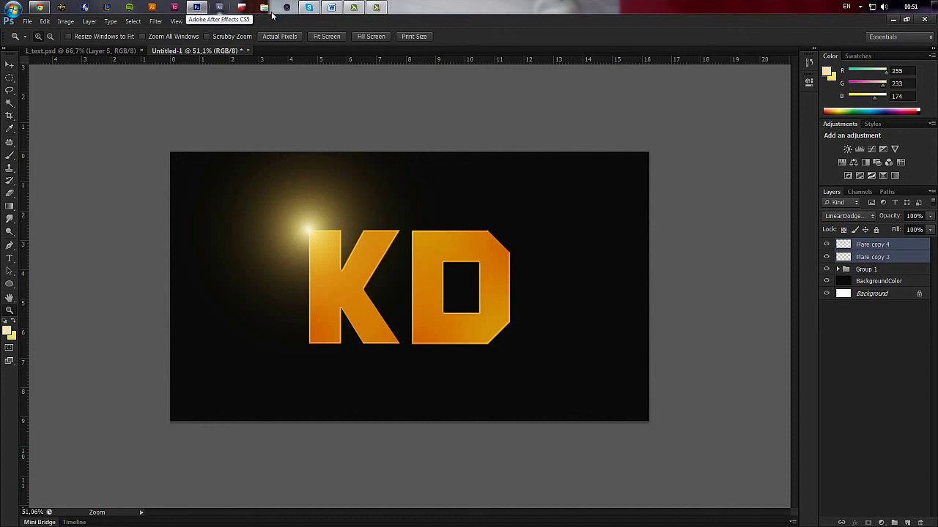
mouse_move(378, 8)
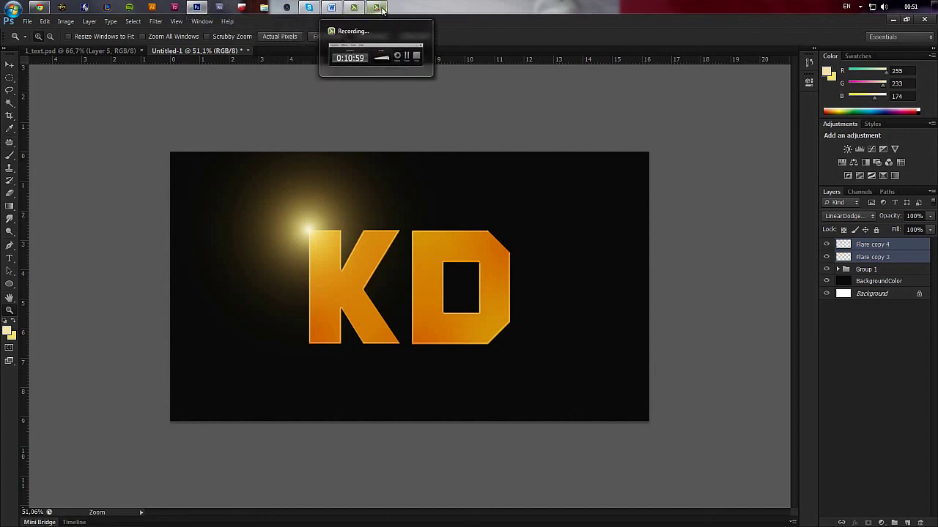
click(380, 8)
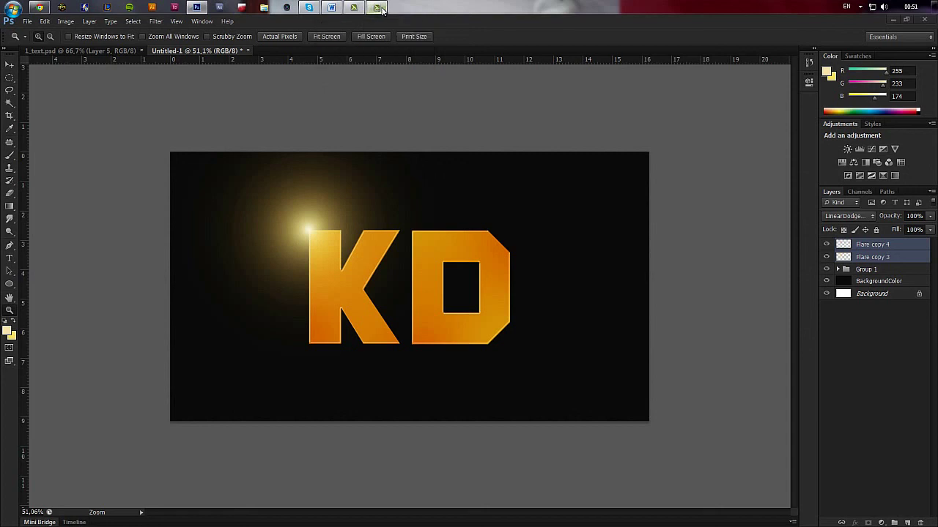